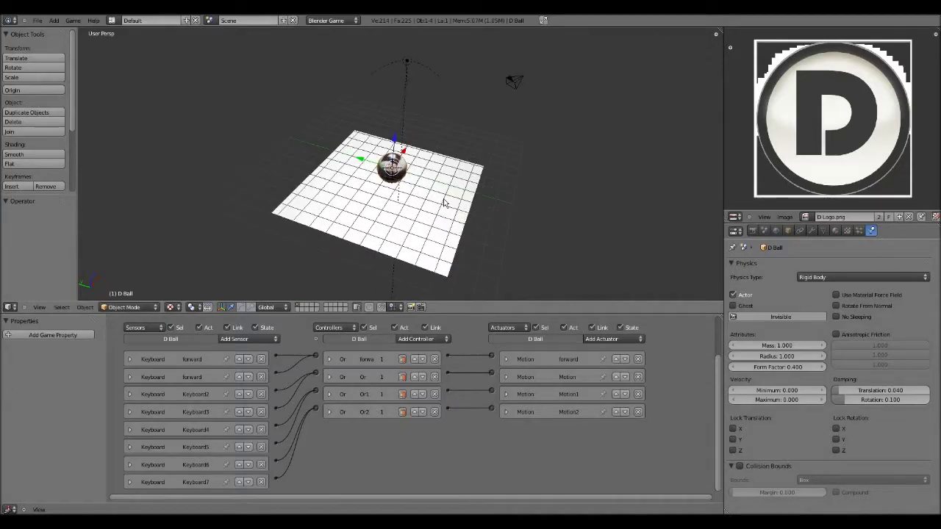
scroll(421, 213, "down", 4)
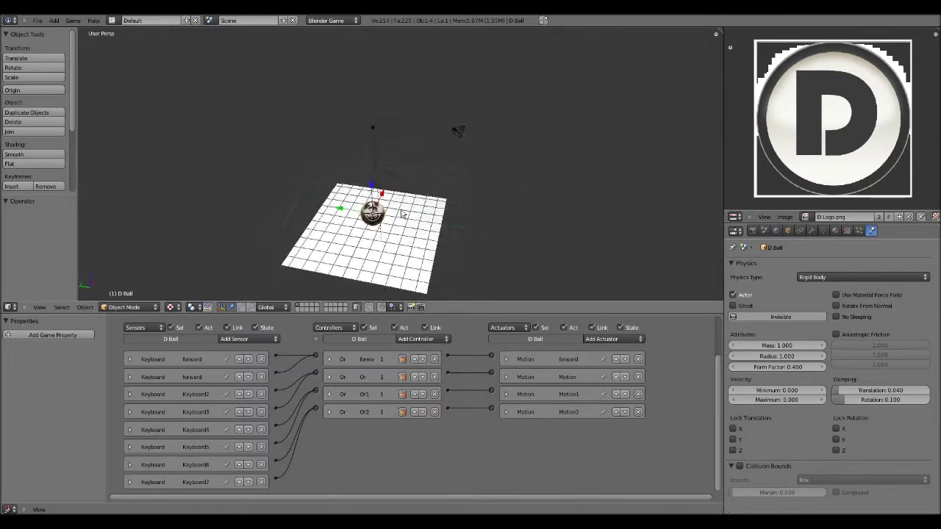
scroll(437, 205, "up", 5)
scroll(437, 205, "down", 2)
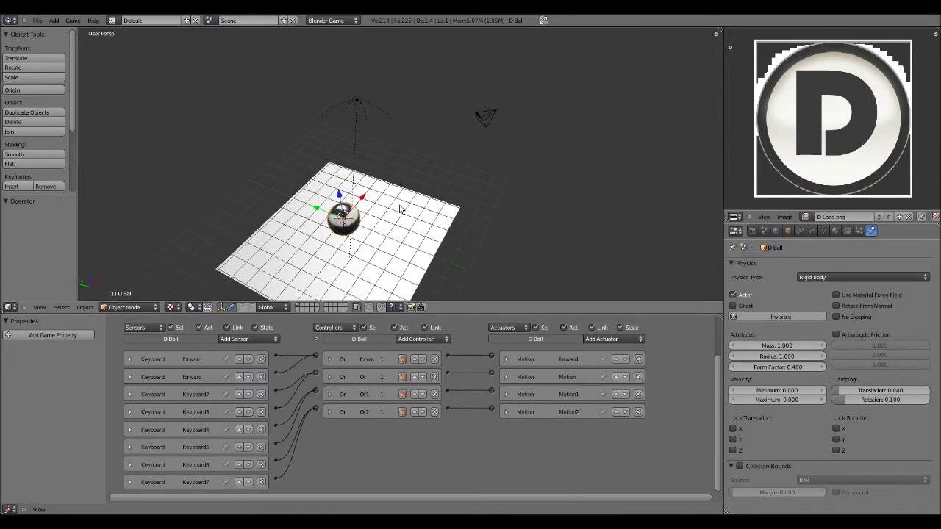
scroll(426, 207, "down", 2)
scroll(426, 207, "up", 5)
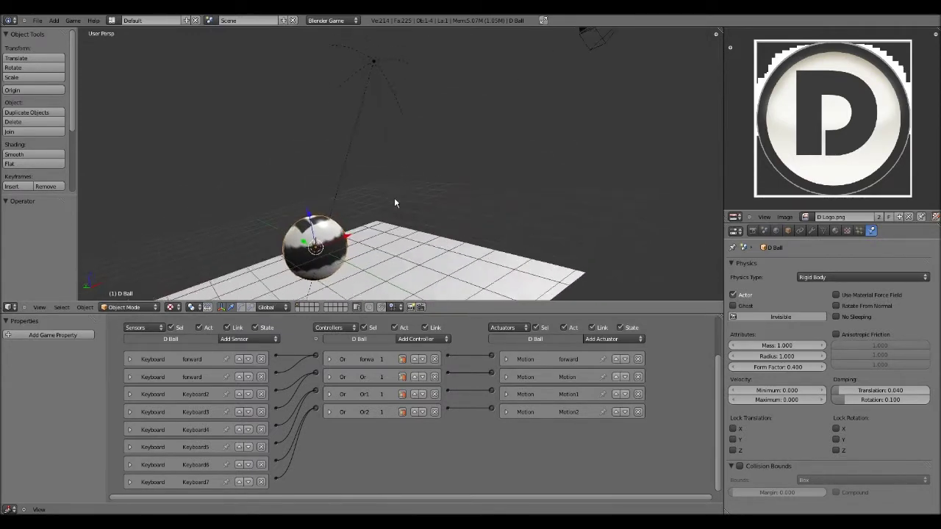
scroll(390, 221, "down", 3)
scroll(432, 200, "down", 3)
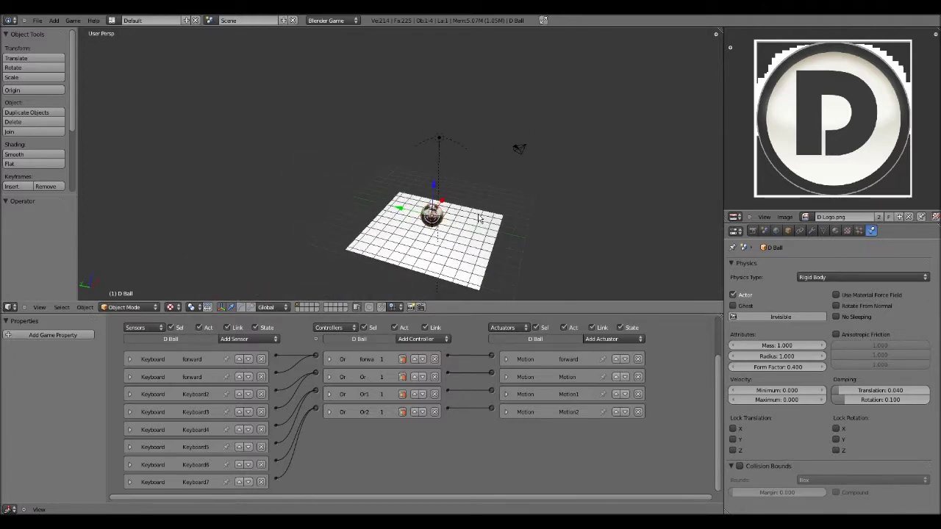
scroll(422, 193, "up", 4)
scroll(416, 190, "down", 4)
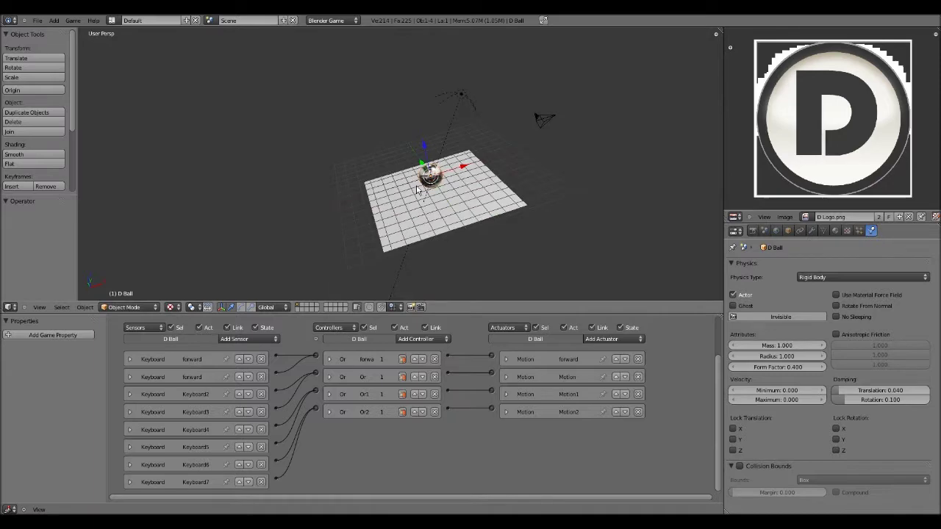
scroll(457, 187, "up", 4)
scroll(350, 177, "down", 2)
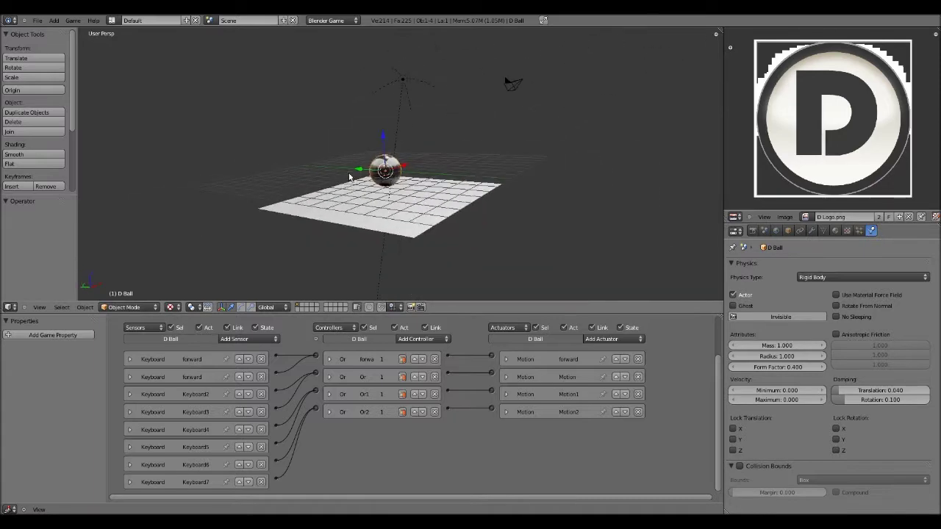
scroll(487, 206, "up", 4)
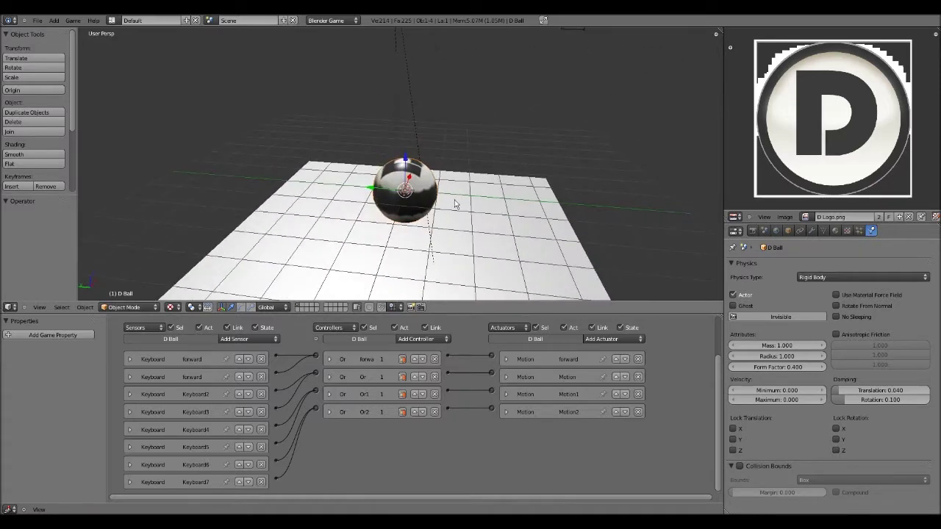
scroll(451, 202, "down", 3)
middle_click_drag(447, 201, 421, 184)
scroll(452, 203, "down", 1)
scroll(435, 184, "up", 4)
scroll(461, 151, "down", 3)
scroll(446, 206, "down", 3)
scroll(446, 175, "up", 4)
scroll(465, 149, "down", 4)
scroll(422, 192, "up", 4)
scroll(451, 208, "down", 2)
scroll(451, 207, "down", 1)
scroll(457, 202, "up", 4)
scroll(438, 200, "down", 4)
scroll(387, 221, "up", 4)
scroll(430, 204, "down", 6)
scroll(436, 203, "up", 3)
scroll(445, 173, "down", 5)
scroll(414, 218, "up", 5)
scroll(440, 158, "down", 2)
scroll(402, 187, "down", 3)
scroll(404, 191, "up", 3)
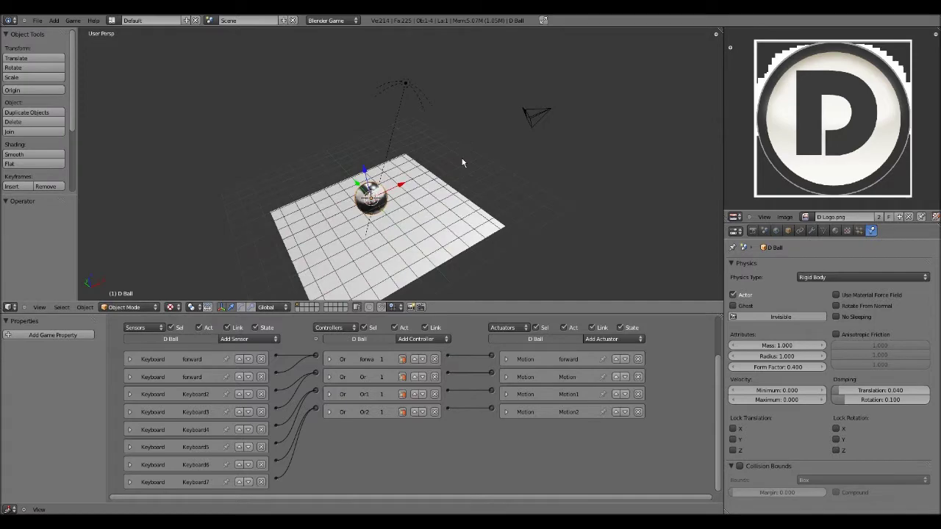
Select the camera and examine its position relative to the ball and the ground plane
right_click(527, 127)
scroll(451, 139, "down", 3)
middle_click_drag(451, 139, 455, 198)
scroll(425, 202, "down", 3)
scroll(428, 185, "up", 3)
scroll(419, 194, "up", 2)
scroll(420, 194, "down", 3)
scroll(420, 197, "up", 3)
scroll(436, 179, "down", 2)
scroll(399, 192, "up", 3)
scroll(430, 163, "down", 2)
scroll(454, 202, "up", 4)
scroll(441, 206, "down", 3)
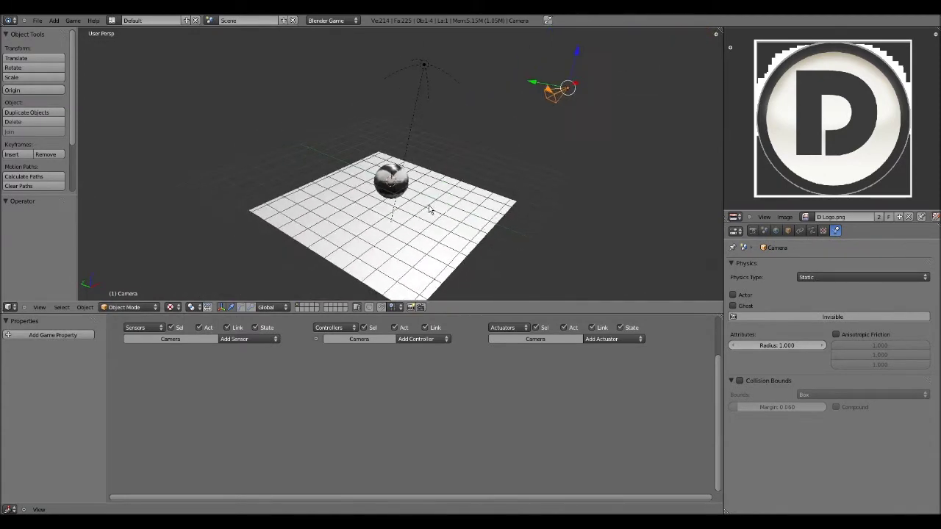
Add a cube around the ball at the scene's centre and display the scene in wireframe
key("space")
type("cu")
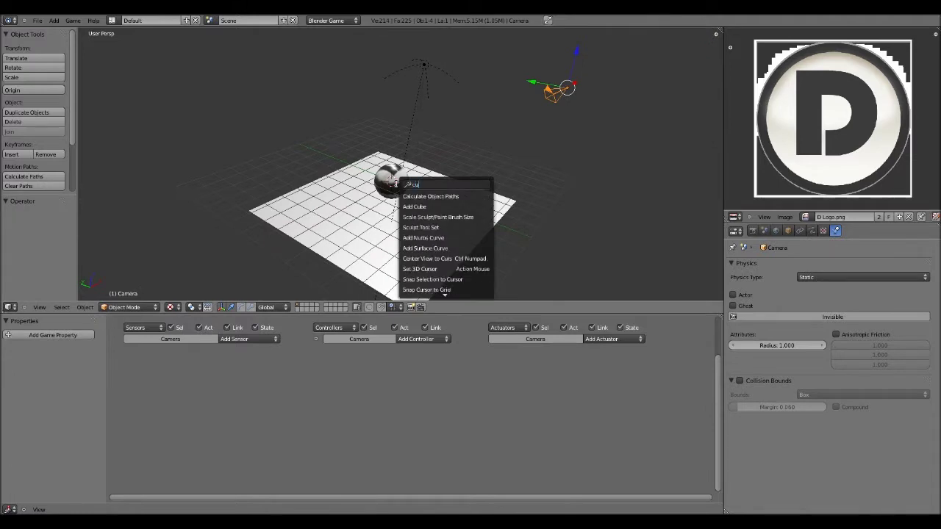
type("be")
key("Return")
scroll(429, 225, "down", 1)
middle_click_drag(429, 225, 401, 178)
scroll(380, 185, "up", 3)
key("z")
scroll(409, 211, "up", 6)
scroll(411, 217, "down", 3)
key("z")
scroll(459, 164, "down", 3)
scroll(361, 210, "up", 5)
key("z")
scroll(422, 183, "down", 5)
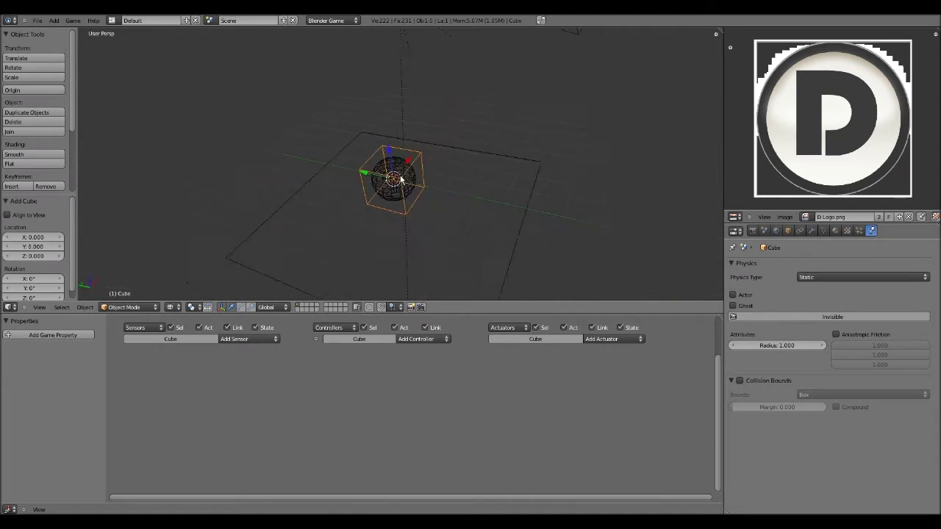
scroll(444, 163, "up", 4)
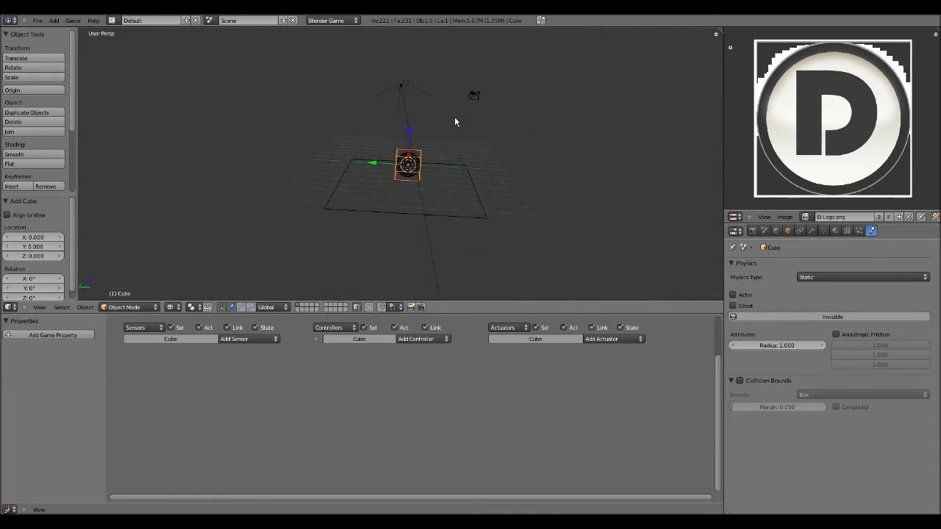
Try to parent the cube to the ball using the Object parenting option
middle_click_drag(388, 196, 390, 162)
scroll(393, 174, "down", 2)
scroll(393, 174, "up", 5)
scroll(419, 164, "down", 3)
scroll(402, 172, "up", 4)
scroll(401, 170, "up", 2)
scroll(401, 171, "down", 5)
scroll(391, 162, "up", 5)
scroll(401, 188, "down", 2)
scroll(409, 206, "down", 4)
mouse_move(405, 196)
middle_mouse_down()
mouse_move(410, 173)
mouse_move(380, 164)
mouse_move(409, 184)
middle_mouse_up()
right_click(389, 157, "shift")
scroll(392, 168, "up", 3)
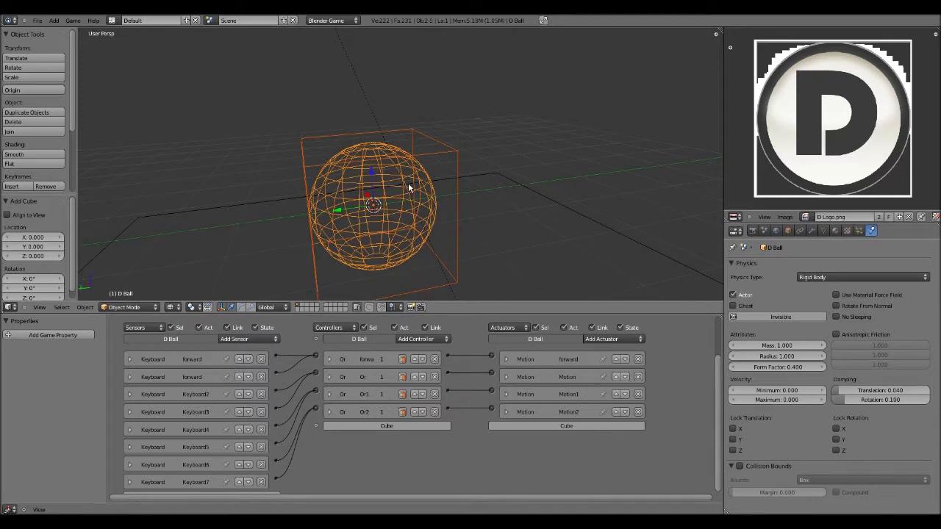
key("ctrl+p")
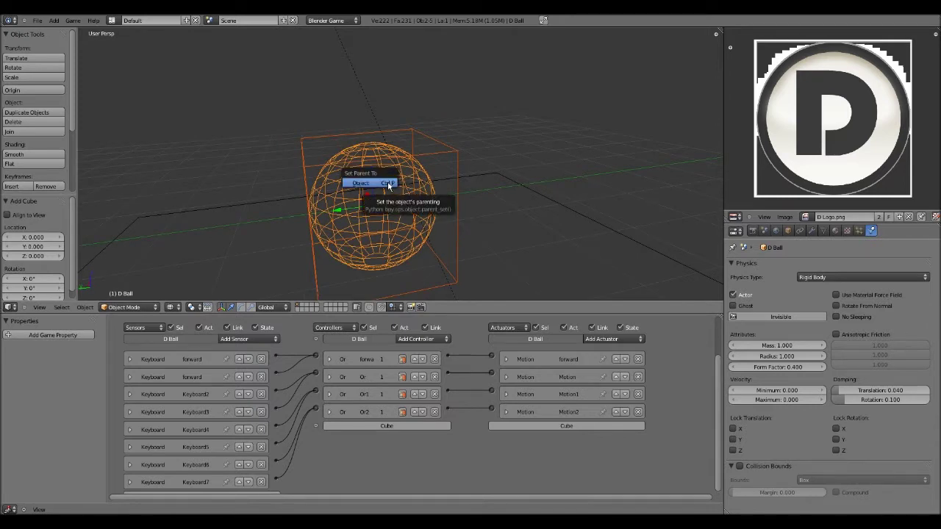
scroll(410, 131, "down", 5)
middle_click_drag(452, 97, 471, 233)
scroll(465, 184, "up", 5)
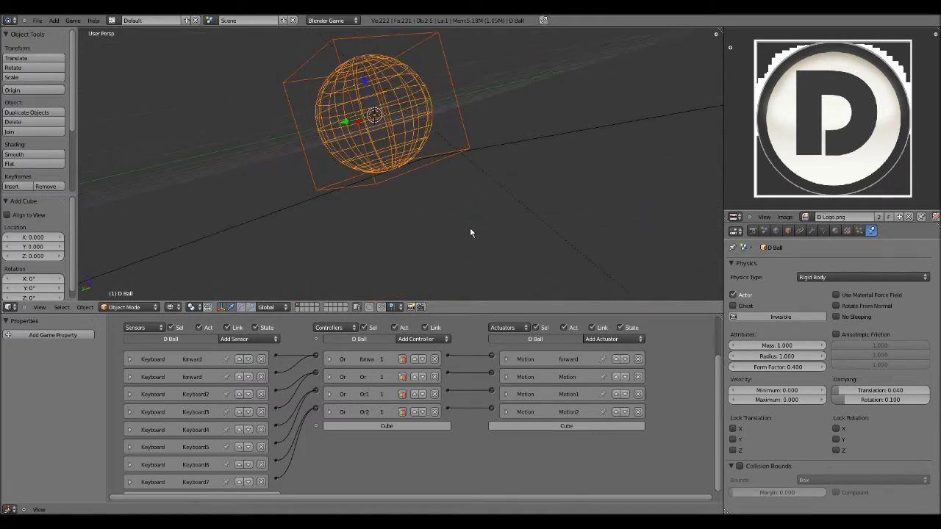
middle_click_drag(411, 151, 420, 193)
scroll(366, 194, "down", 3)
scroll(415, 129, "up", 4)
scroll(416, 129, "down", 2)
scroll(420, 193, "down", 4)
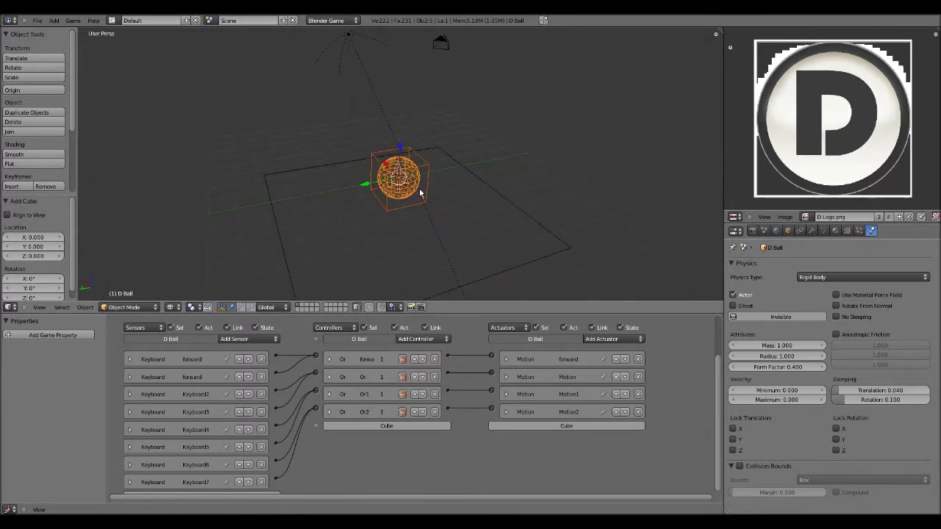
right_click(431, 95)
right_click(419, 154)
middle_click_drag(417, 189, 459, 205)
right_click(485, 62)
right_click(403, 186)
scroll(375, 205, "down", 3)
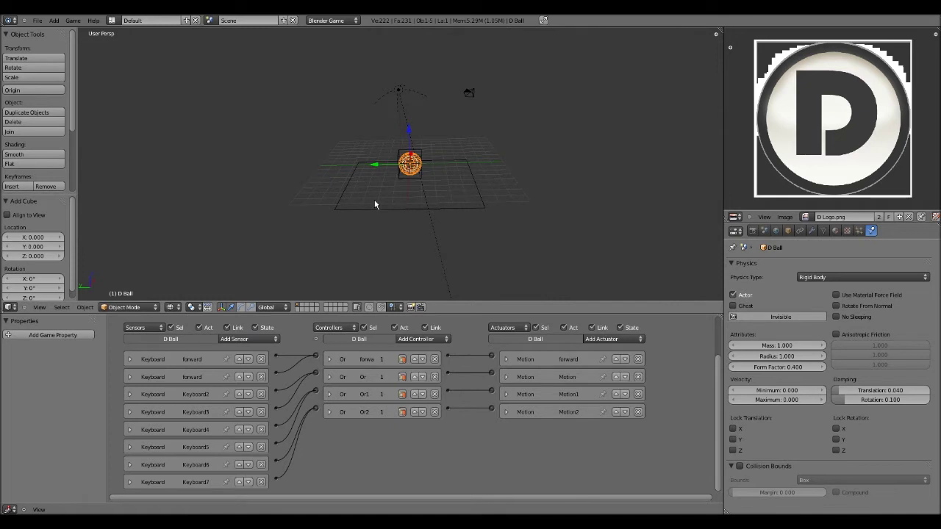
scroll(334, 193, "down", 3)
middle_click_drag(395, 212, 354, 181)
scroll(392, 231, "up", 5)
scroll(454, 202, "down", 3)
scroll(391, 174, "up", 2)
scroll(353, 181, "up", 3)
scroll(353, 176, "down", 3)
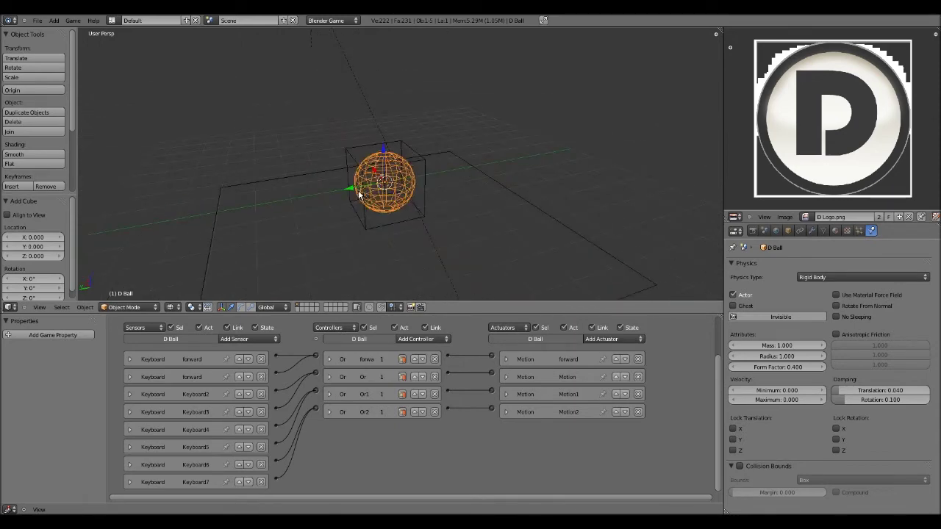
right_click(359, 198)
scroll(419, 165, "up", 3)
middle_click_drag(439, 196, 425, 170)
scroll(418, 165, "down", 3)
scroll(396, 215, "up", 4)
right_click(396, 215, "shift")
scroll(420, 165, "down", 2)
scroll(414, 179, "up", 2)
scroll(416, 208, "up", 4)
scroll(437, 185, "down", 4)
key("Tab")
scroll(377, 190, "down", 2)
key("Tab")
Vertex-parent the cube to the topmost vertex of the ball's mesh and return to Object Mode
right_click(427, 181)
scroll(422, 171, "up", 4)
right_click(360, 156, "shift")
scroll(383, 174, "down", 4)
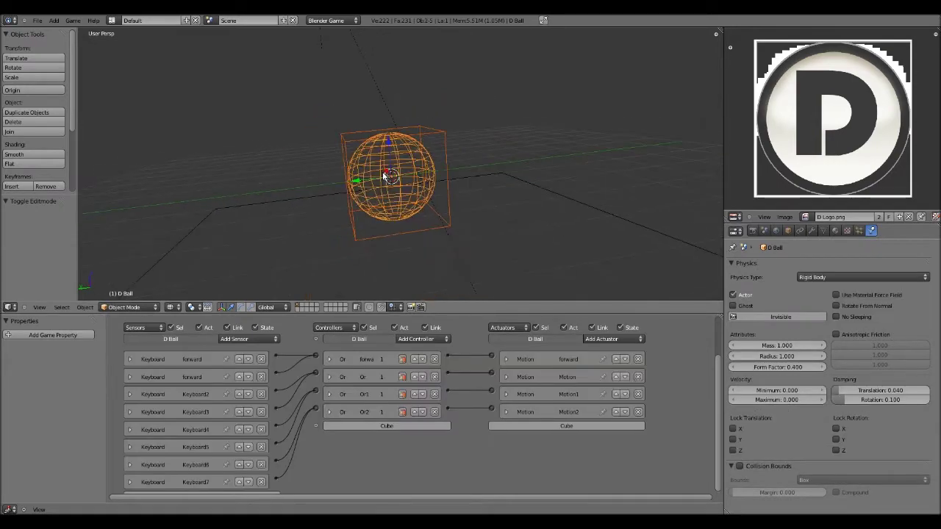
key("Tab")
scroll(390, 183, "up", 5)
mouse_move(406, 190)
middle_mouse_down()
mouse_move(414, 131)
mouse_move(384, 182)
mouse_move(426, 143)
mouse_move(418, 173)
mouse_move(409, 144)
mouse_move(404, 182)
middle_mouse_up()
scroll(405, 194, "up", 4)
scroll(417, 133, "down", 4)
scroll(384, 182, "up", 2)
right_click(410, 150)
scroll(410, 158, "down", 5)
scroll(403, 183, "down", 2)
scroll(433, 184, "up", 2)
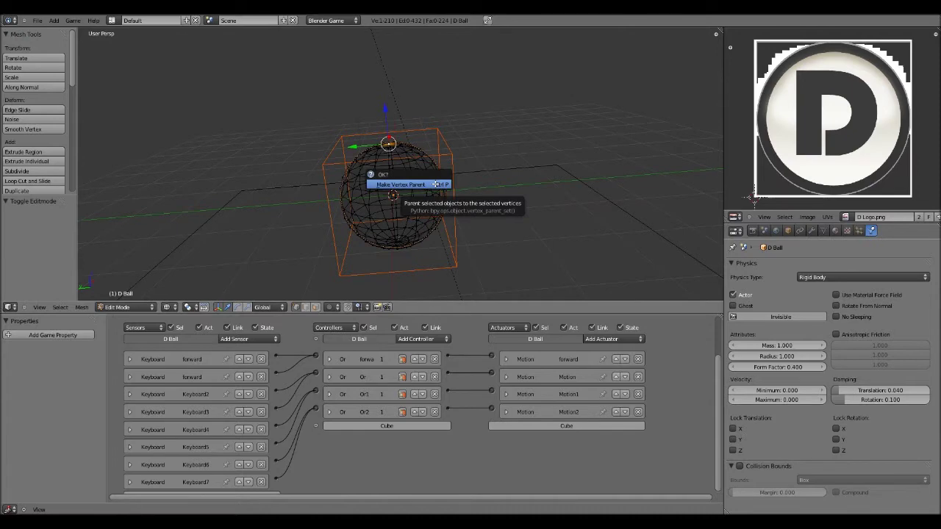
left_click(435, 185)
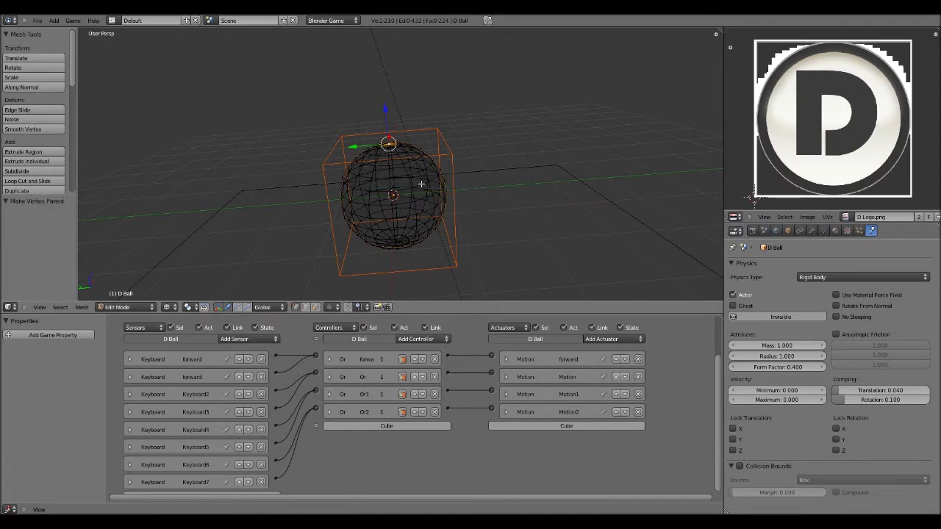
key("Tab")
scroll(421, 184, "down", 4)
middle_click_drag(422, 184, 433, 199)
scroll(401, 197, "down", 3)
scroll(401, 198, "up", 4)
scroll(369, 199, "up", 4)
scroll(391, 181, "down", 4)
scroll(387, 184, "up", 1)
scroll(469, 143, "down", 3)
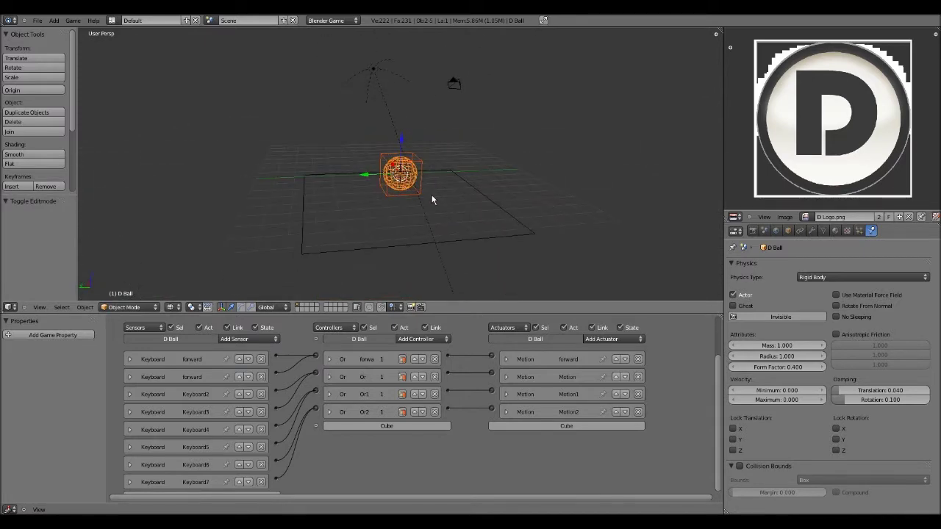
Change the image editor showing the D logo into a 3D View and widen that area
left_click_drag(775, 211, 780, 306)
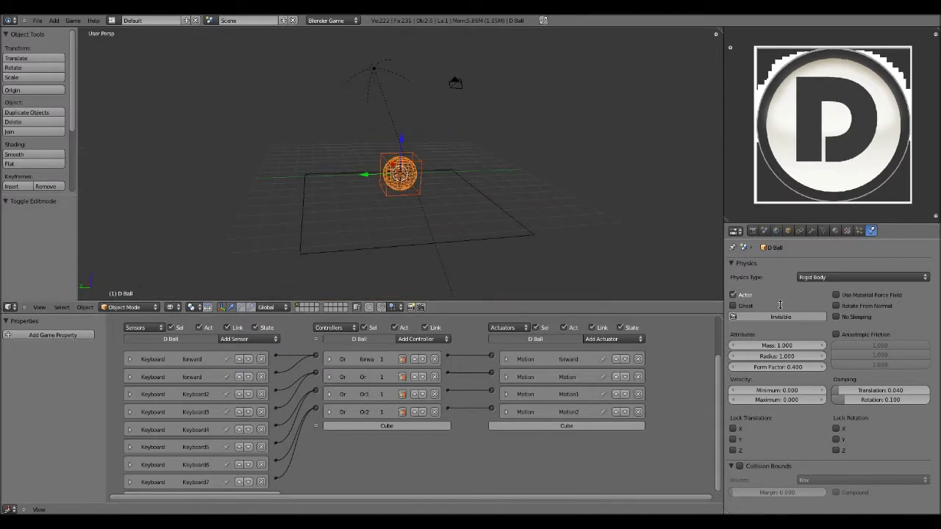
left_click_drag(748, 222, 769, 217)
left_click(762, 219)
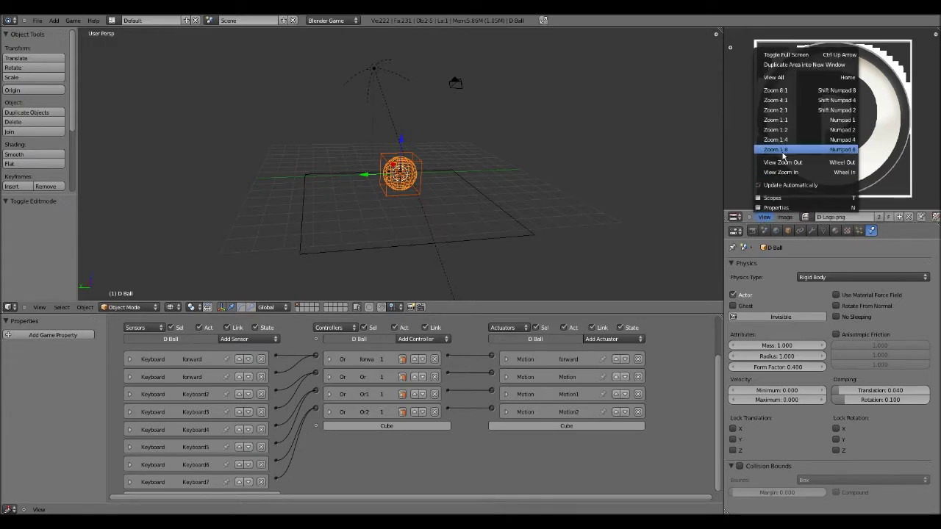
left_click(734, 217)
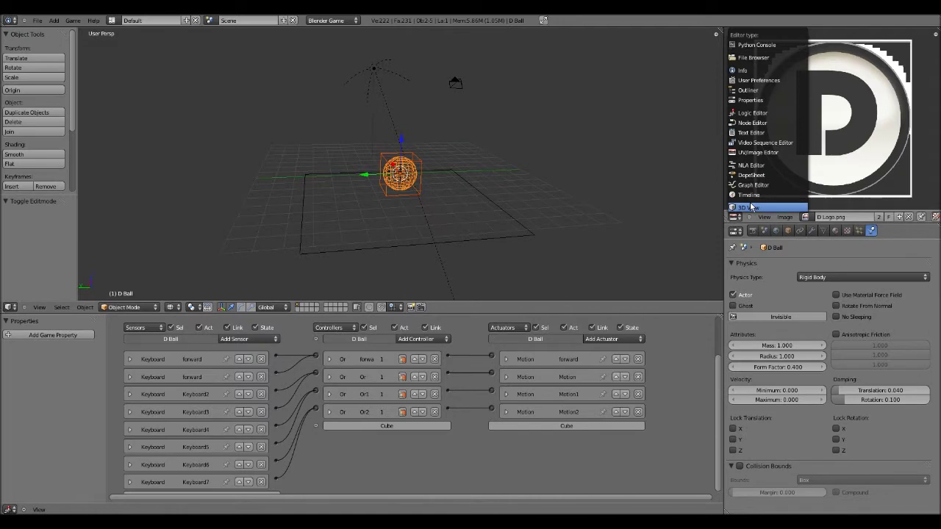
left_click(747, 207)
left_click_drag(724, 187, 581, 189)
left_click(626, 219)
left_click(622, 220)
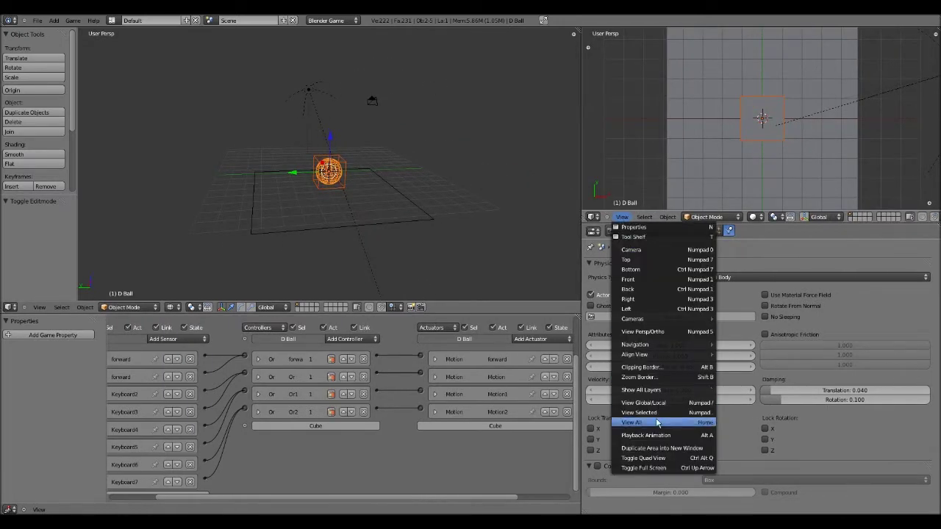
mouse_move(650, 321)
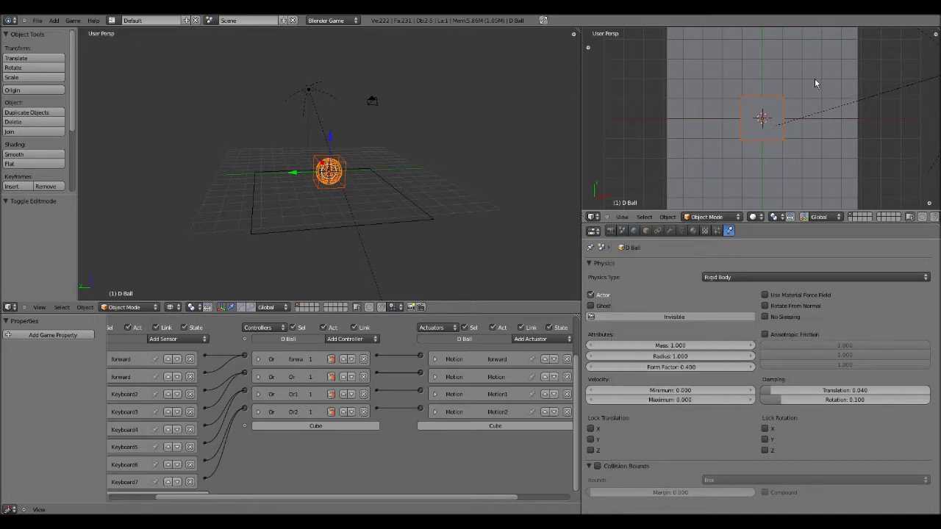
middle_click_drag(815, 82, 794, 81)
scroll(794, 82, "down", 3)
Display the main viewport with textured shading and briefly run the game to test the scene
key("z")
middle_click_drag(390, 175, 334, 194)
key("alt+z")
scroll(334, 194, "up", 4)
scroll(333, 193, "down", 2)
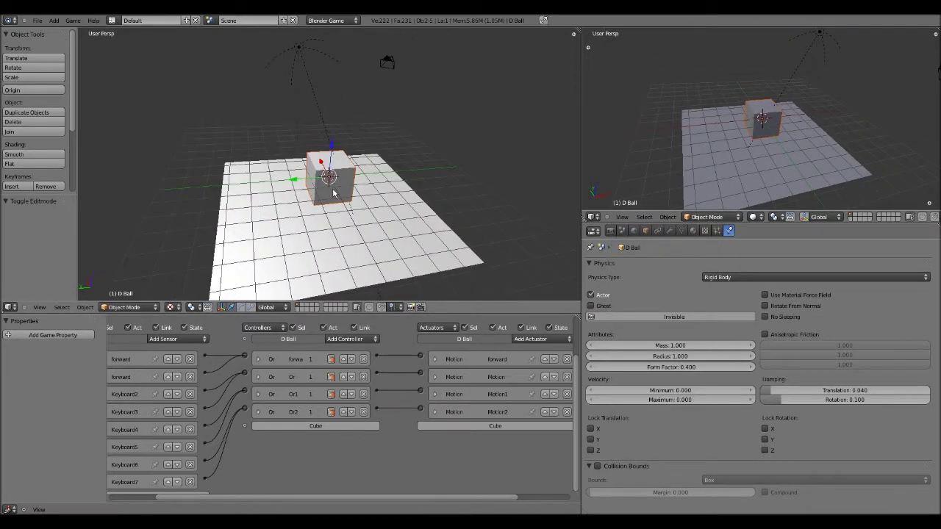
key("p")
key("Escape")
Select the cube and examine how it encloses the ball with the main viewport in wireframe
right_click(333, 193)
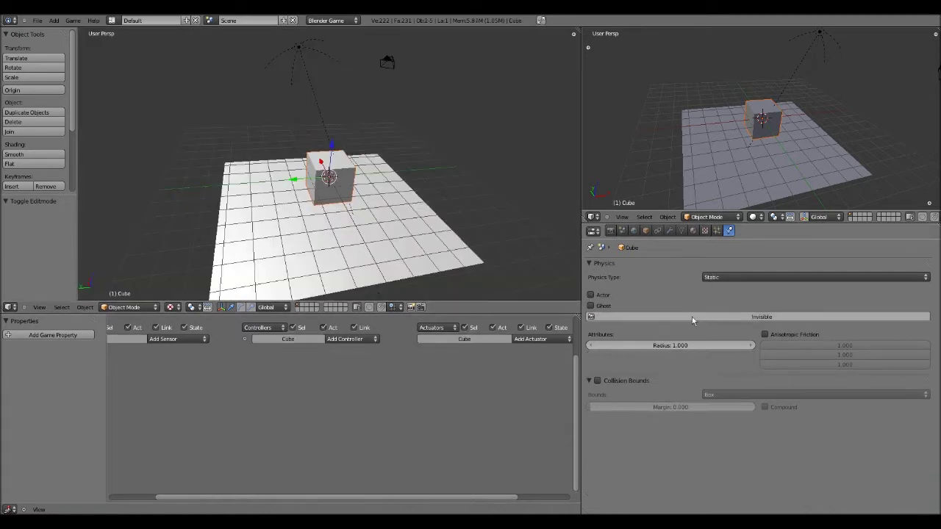
middle_click_drag(494, 238, 339, 214)
scroll(365, 200, "up", 3)
key("z")
scroll(339, 182, "up", 3)
right_click(339, 182)
scroll(365, 154, "up", 1)
scroll(362, 145, "down", 2)
right_click(361, 144)
scroll(378, 137, "down", 4)
scroll(370, 150, "up", 3)
scroll(339, 213, "down", 4)
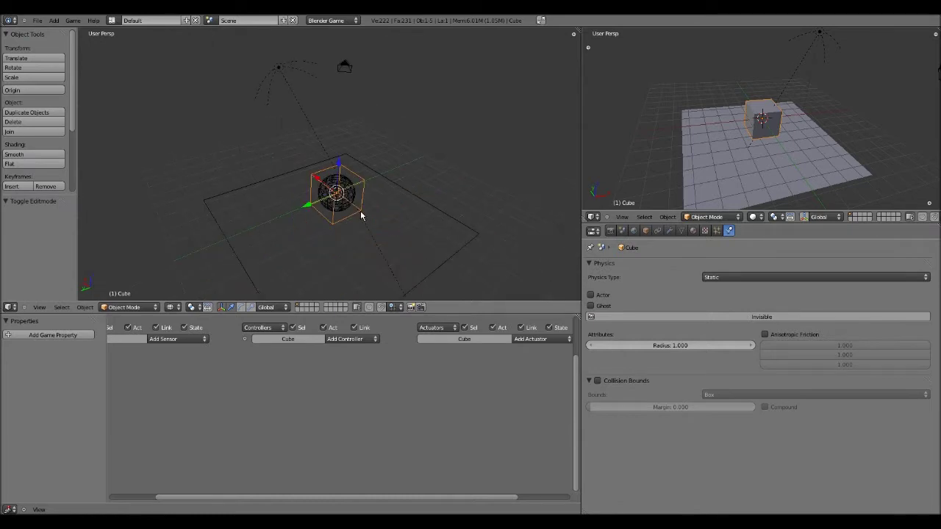
Enable Ghost in the cube's physics settings and return the main viewport to solid shading
middle_click_drag(432, 152, 391, 206)
scroll(391, 206, "up", 4)
mouse_move(387, 168)
middle_mouse_down()
mouse_move(363, 139)
mouse_move(371, 246)
mouse_move(321, 130)
mouse_move(353, 172)
mouse_move(336, 166)
mouse_move(353, 172)
mouse_move(339, 180)
mouse_move(361, 215)
mouse_move(376, 180)
mouse_move(353, 202)
mouse_move(382, 177)
middle_mouse_up()
scroll(321, 130, "down", 4)
scroll(353, 172, "up", 4)
key("z")
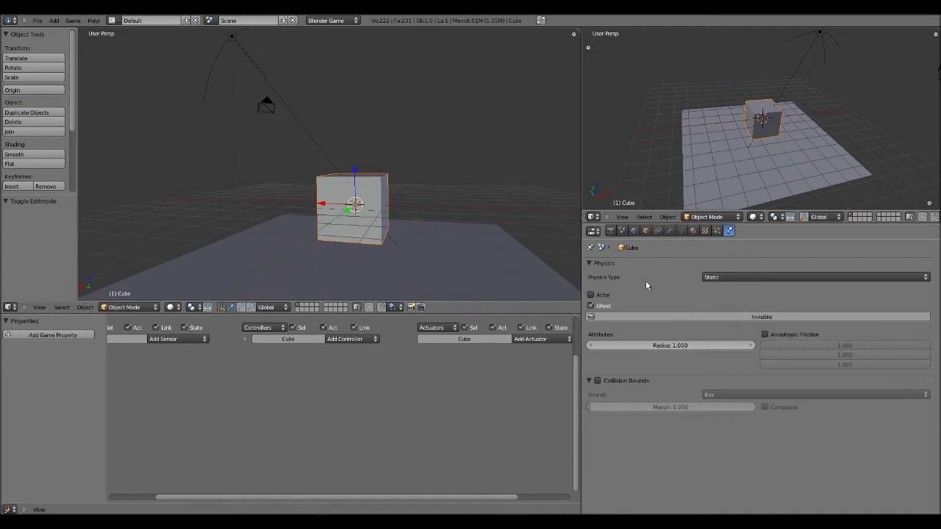
Inspect the cube and ball from several angles in solid and wireframe shading
left_click(594, 230)
scroll(320, 208, "down", 3)
middle_click_drag(320, 208, 283, 228)
scroll(355, 195, "up", 3)
middle_click_drag(374, 192, 352, 193)
scroll(352, 194, "down", 1)
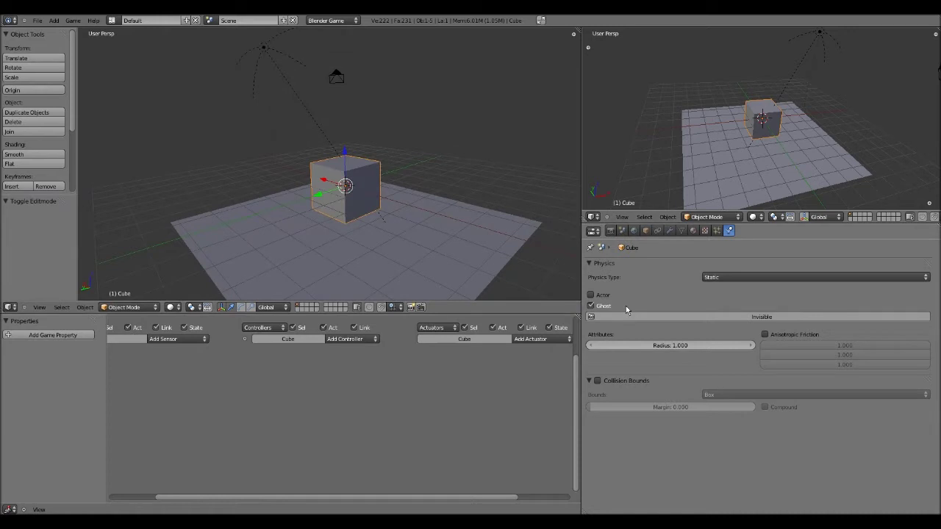
scroll(336, 231, "up", 4)
scroll(341, 198, "down", 4)
middle_click_drag(336, 231, 306, 196)
scroll(349, 199, "up", 2)
key("z")
scroll(307, 195, "down", 4)
Try the No Collision physics type on the cube and briefly run the game in textured shading
left_click(762, 277)
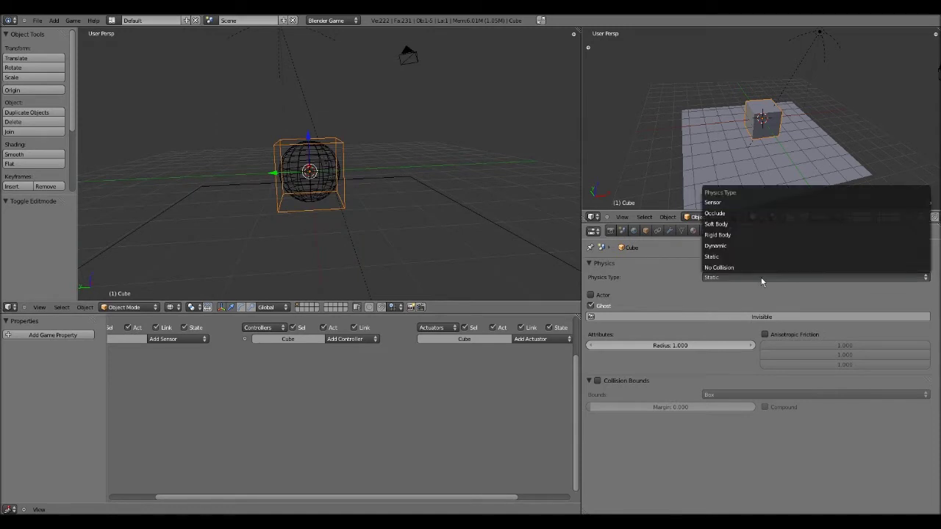
left_click(762, 267)
mouse_move(308, 194)
middle_mouse_down()
mouse_move(405, 168)
mouse_move(408, 213)
mouse_move(406, 179)
mouse_move(377, 172)
mouse_move(399, 215)
mouse_move(369, 177)
middle_mouse_up()
scroll(405, 180, "up", 4)
key("z")
key("alt+z")
scroll(375, 177, "down", 3)
key("p")
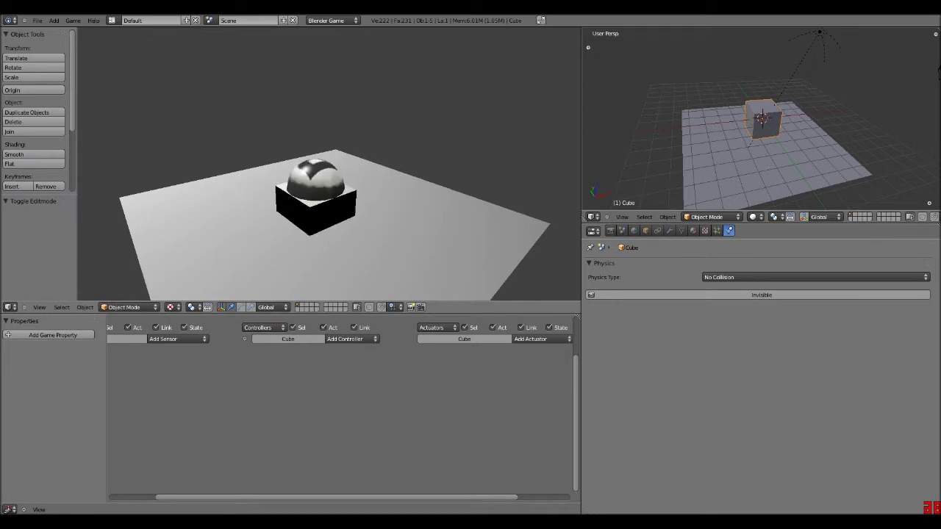
key("Escape")
Set the cube's physics type back to Static and briefly run the game in wireframe
scroll(338, 183, "down", 2)
middle_click_drag(336, 185, 304, 191)
scroll(358, 174, "up", 3)
scroll(410, 233, "down", 2)
scroll(331, 175, "up", 3)
scroll(331, 172, "down", 3)
key("z")
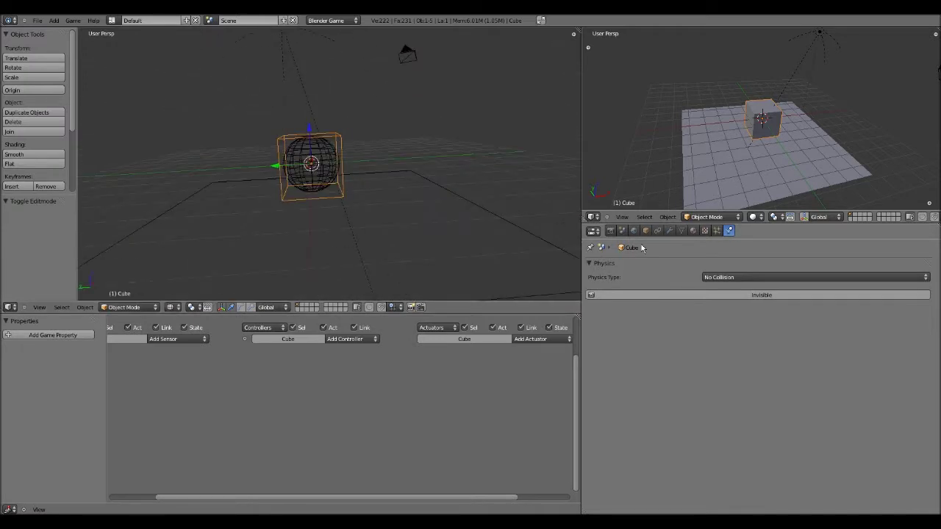
left_click(741, 278)
left_click(728, 256)
middle_click_drag(309, 231, 327, 238)
key("p")
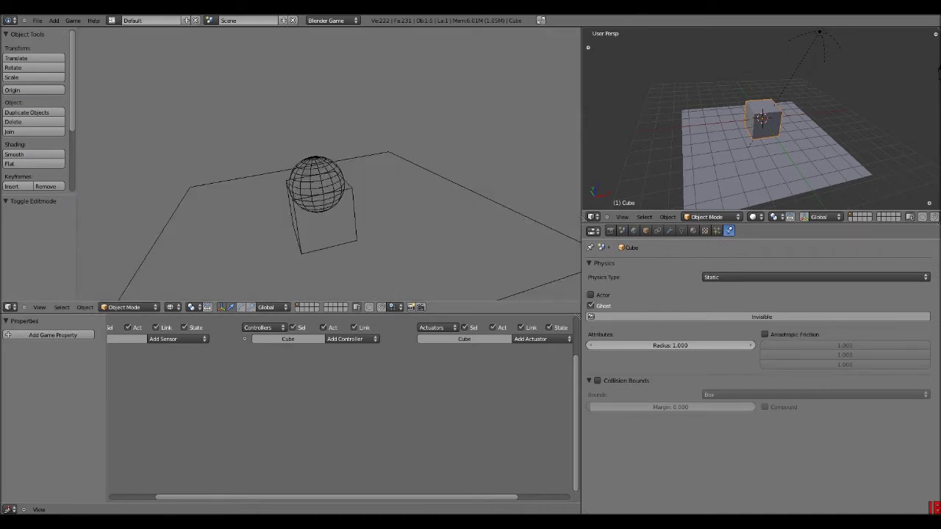
key("Escape")
Examine the cube around the ball from different angles and in different shading modes
key("z")
middle_click_drag(273, 204, 373, 200)
key("alt+z")
scroll(321, 232, "up", 5)
scroll(405, 160, "down", 5)
key("z")
middle_click_drag(310, 156, 361, 163)
scroll(313, 191, "up", 5)
scroll(328, 195, "down", 4)
middle_click_drag(294, 132, 326, 190)
scroll(326, 189, "up", 3)
Delete the cube around the ball and add a new cube in its place
left_click(332, 178)
key("space")
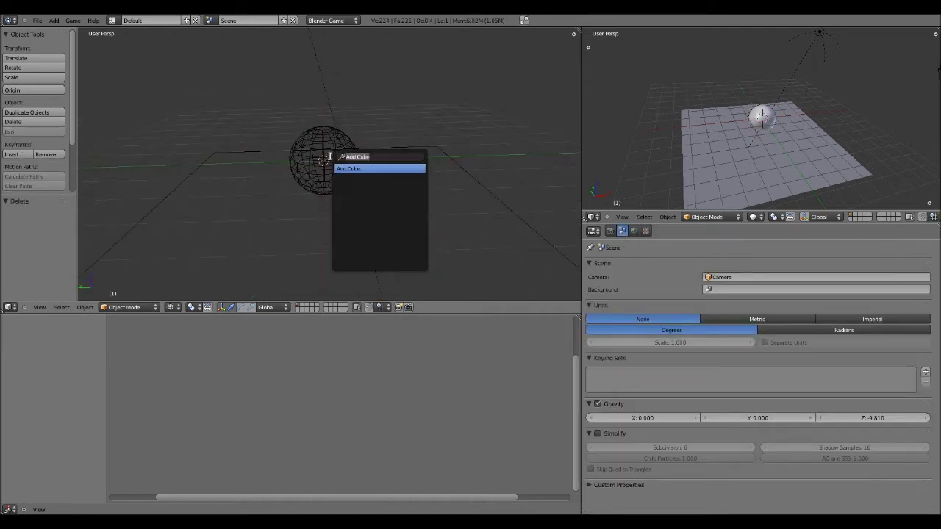
key("Return")
Vertex-parent the new cube to the topmost vertex of the ball's mesh and return to Object Mode
middle_click_drag(331, 160, 423, 160)
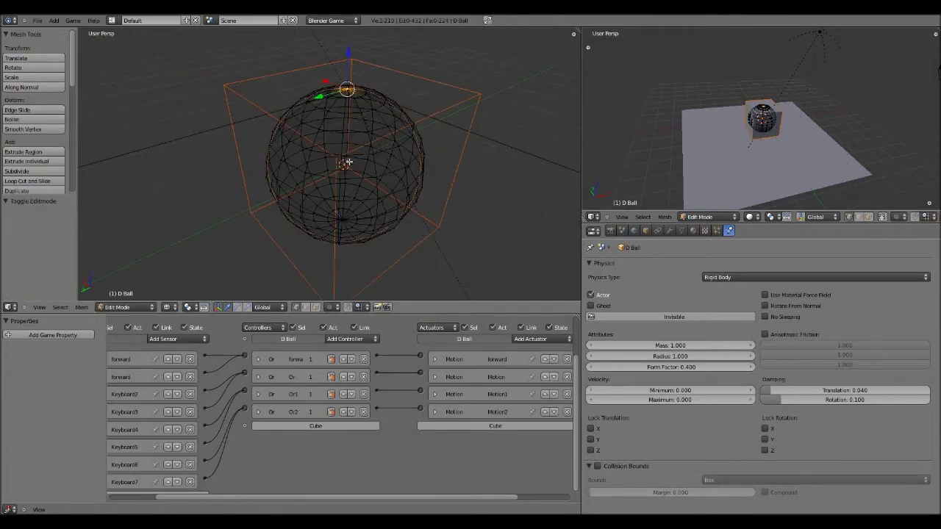
left_click(349, 160)
scroll(347, 161, "down", 7)
key("Tab")
middle_click_drag(347, 160, 394, 166)
scroll(341, 166, "down", 2)
Enable Ghost in the new cube's physics settings and test-run the game in textured shading
key("z")
scroll(311, 175, "up", 3)
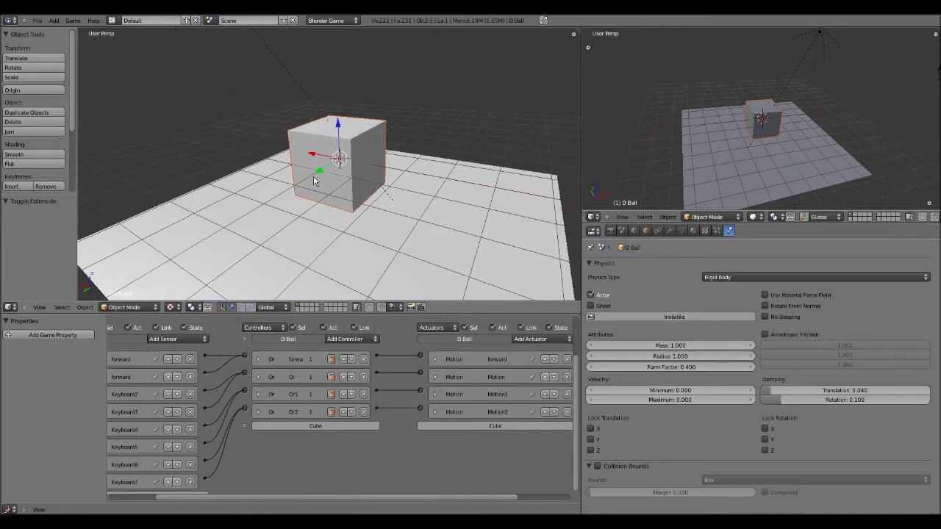
right_click(314, 180)
left_click(604, 305)
key("p")
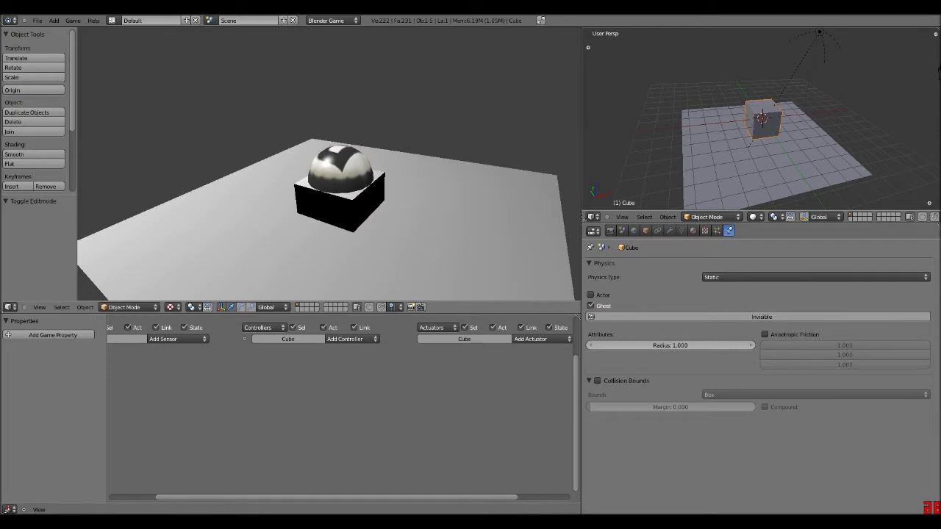
key("Escape")
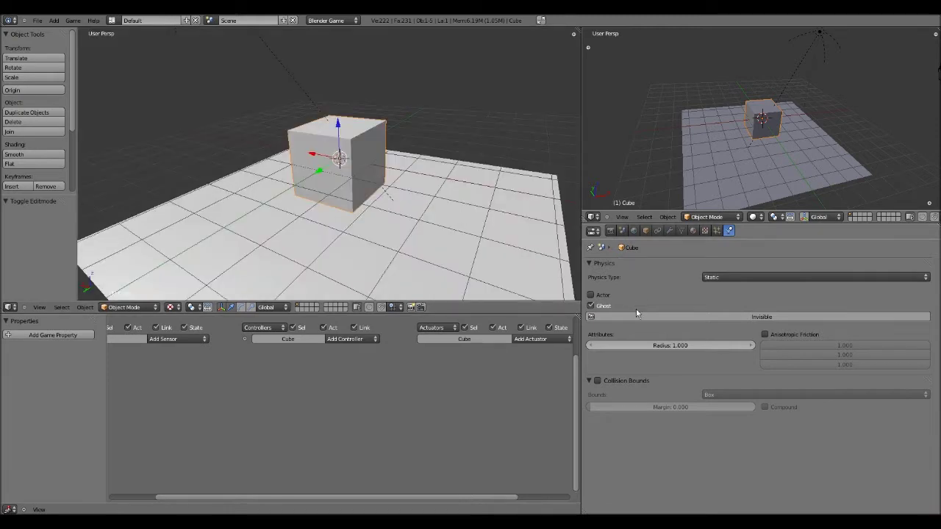
Make the cube invisible in its physics settings and test-run the game
left_click(741, 280)
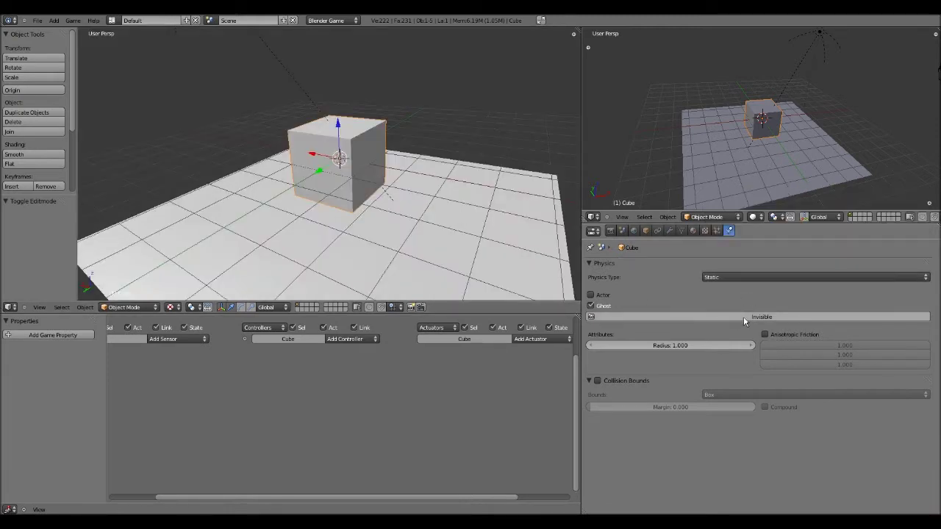
scroll(399, 224, "down", 3)
key("p")
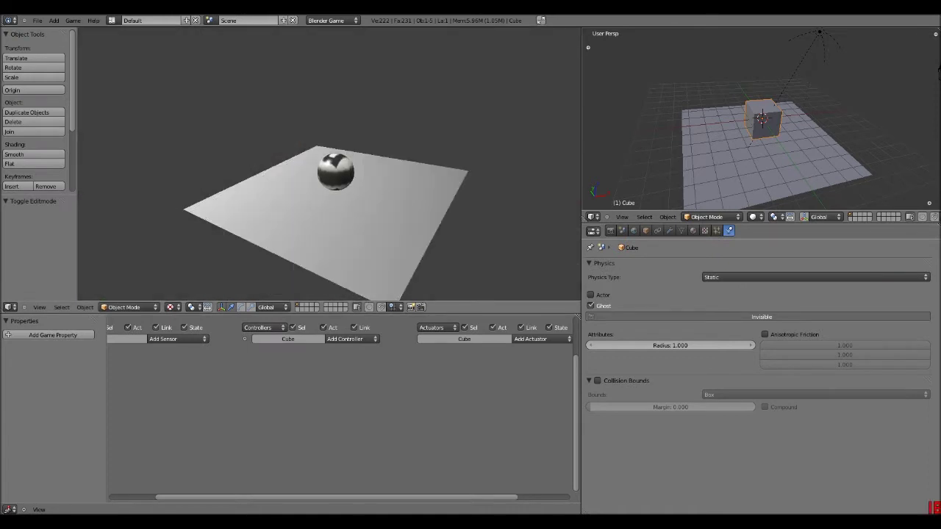
key("Escape")
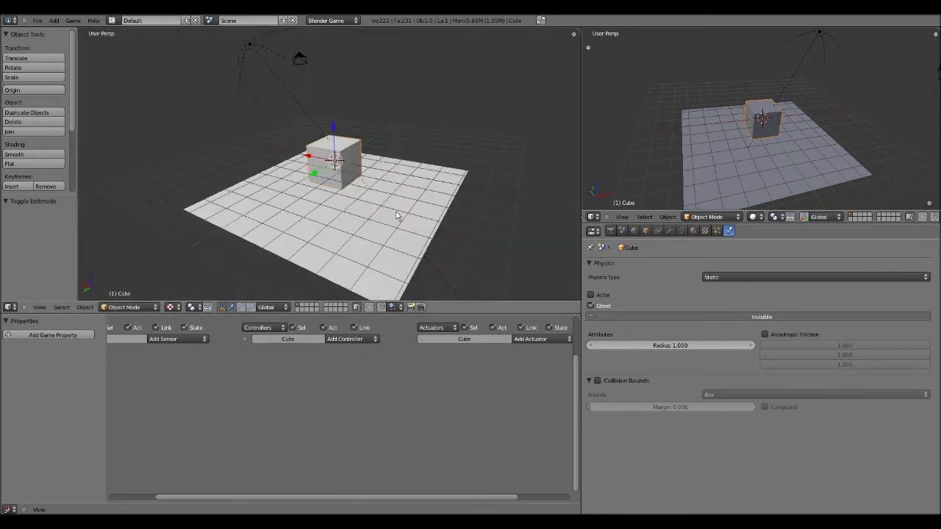
key("p")
key("Escape")
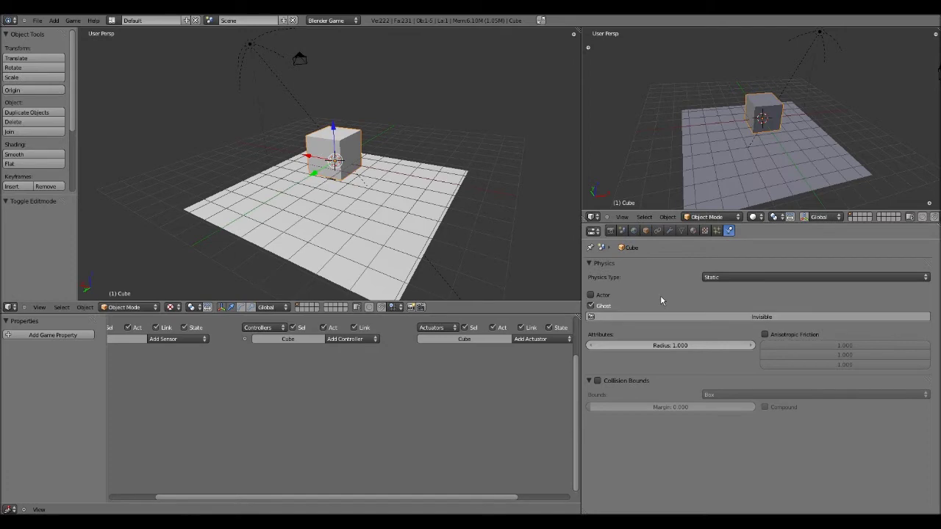
Run the game again and keep the cube's physics set to Invisible, testing from different view angles
key("p")
key("Escape")
scroll(254, 205, "down", 3)
middle_click_drag(381, 185, 413, 225)
scroll(253, 204, "up", 4)
scroll(339, 201, "down", 3)
scroll(340, 202, "up", 3)
scroll(413, 225, "down", 2)
scroll(446, 251, "down", 2)
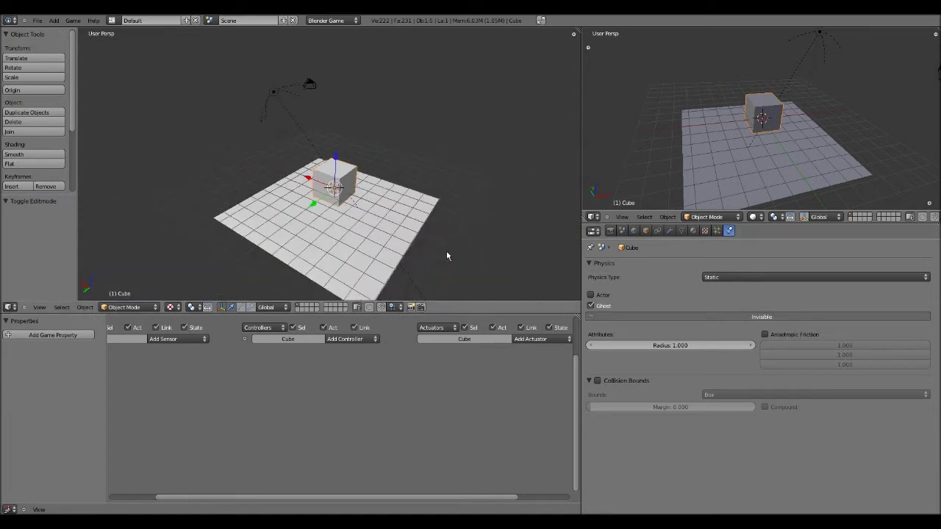
scroll(455, 219, "up", 2)
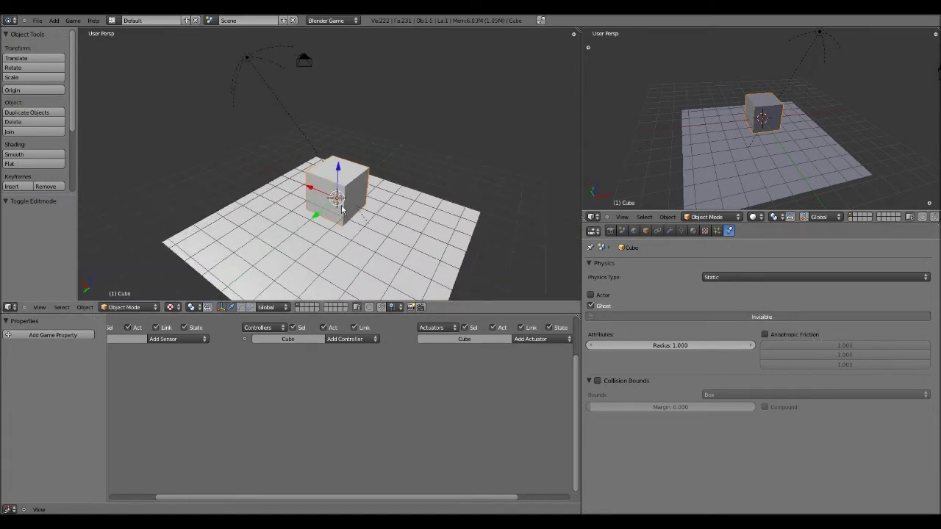
scroll(390, 210, "down", 2)
scroll(376, 178, "up", 3)
middle_click_drag(384, 210, 469, 214)
key("p")
key("Escape")
Check the cube's Invisible setting and test-run the game once more from farther away
scroll(189, 199, "down", 5)
scroll(323, 198, "up", 5)
scroll(434, 187, "down", 3)
scroll(441, 199, "down", 2)
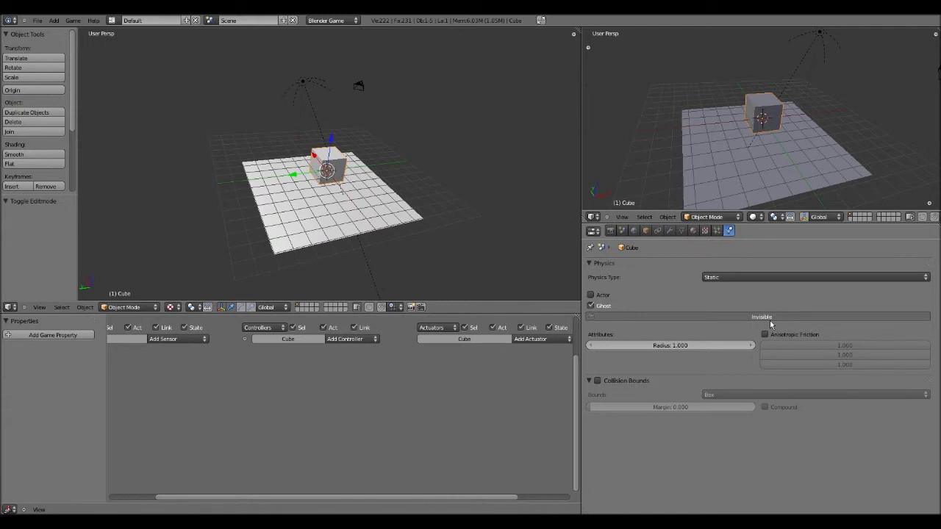
scroll(375, 238, "up", 4)
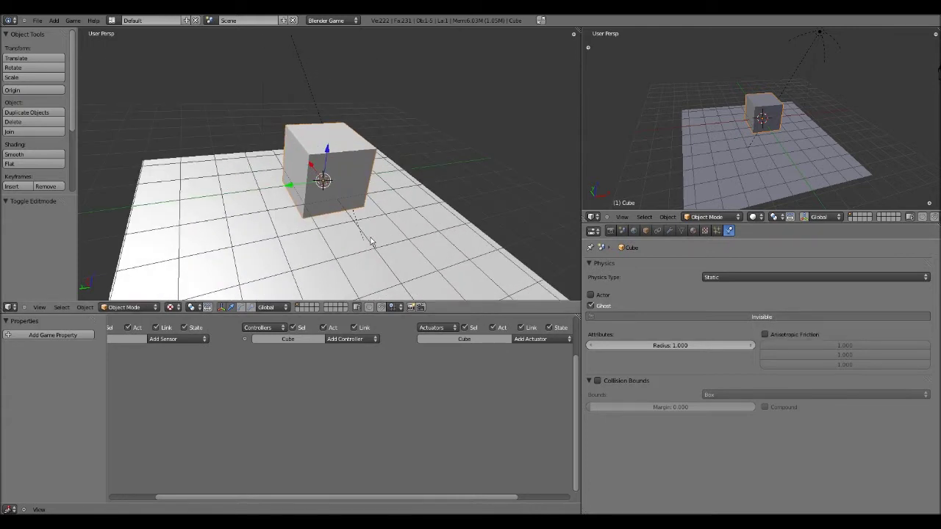
left_click(768, 319)
scroll(324, 135, "down", 3)
middle_click_drag(346, 199, 387, 251)
scroll(336, 160, "up", 4)
scroll(317, 166, "down", 3)
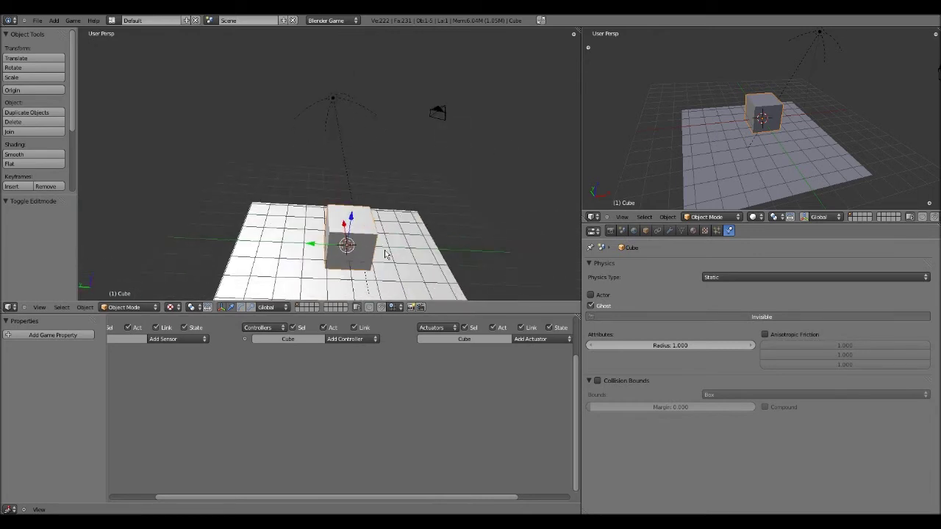
scroll(375, 234, "down", 3)
mouse_move(352, 202)
middle_mouse_down()
mouse_move(351, 187)
mouse_move(280, 155)
mouse_move(313, 174)
mouse_move(458, 197)
mouse_move(353, 157)
mouse_move(393, 178)
mouse_move(321, 221)
mouse_move(367, 206)
middle_mouse_up()
key("p")
key("Escape")
Select the camera and show the smaller 3D viewport through it, enlarging the camera frame
scroll(372, 196, "up", 4)
scroll(313, 173, "down", 2)
right_click(416, 115)
scroll(364, 202, "down", 3)
scroll(322, 221, "up", 4)
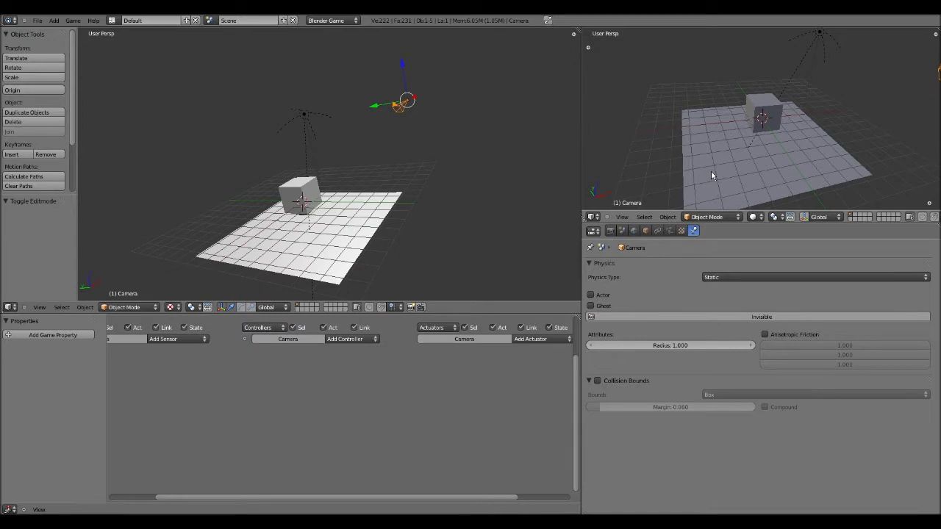
scroll(717, 167, "down", 3)
left_click(622, 217)
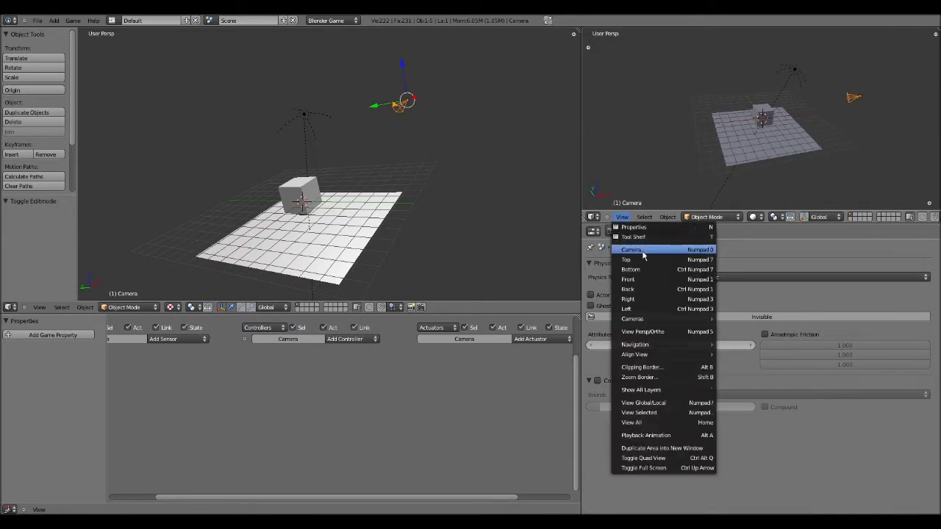
left_click(632, 250)
scroll(536, 151, "down", 1)
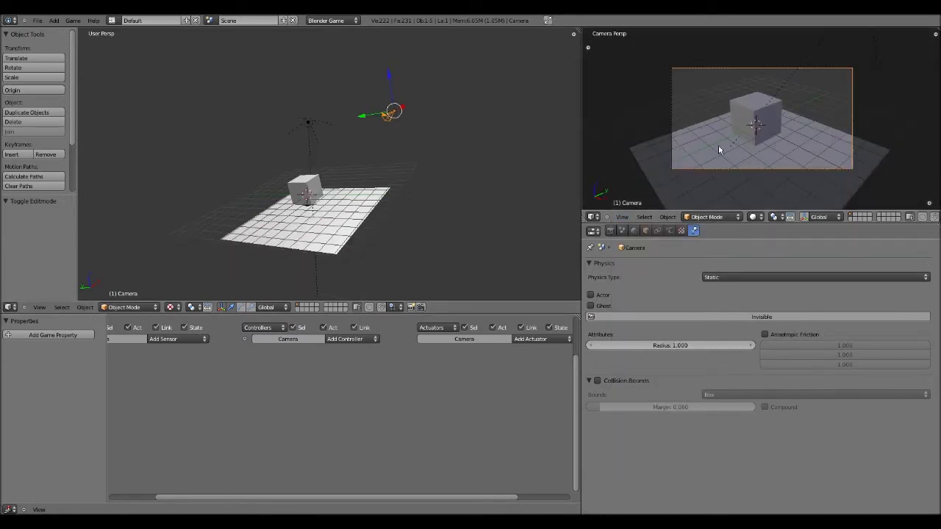
scroll(787, 131, "up", 2)
scroll(343, 180, "up", 2)
scroll(344, 180, "down", 1)
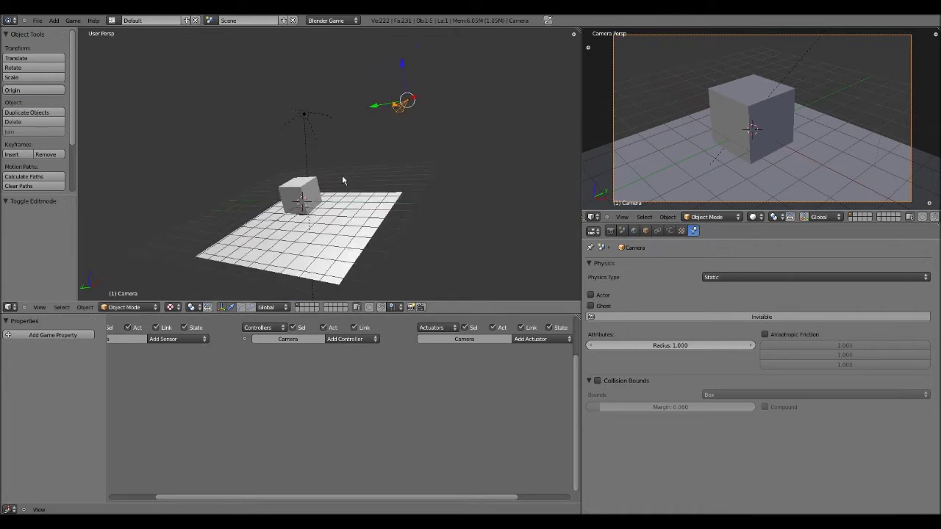
Clear the camera's location and rotation and place it above and to one side of the cube along Z and Y
key("alt+g")
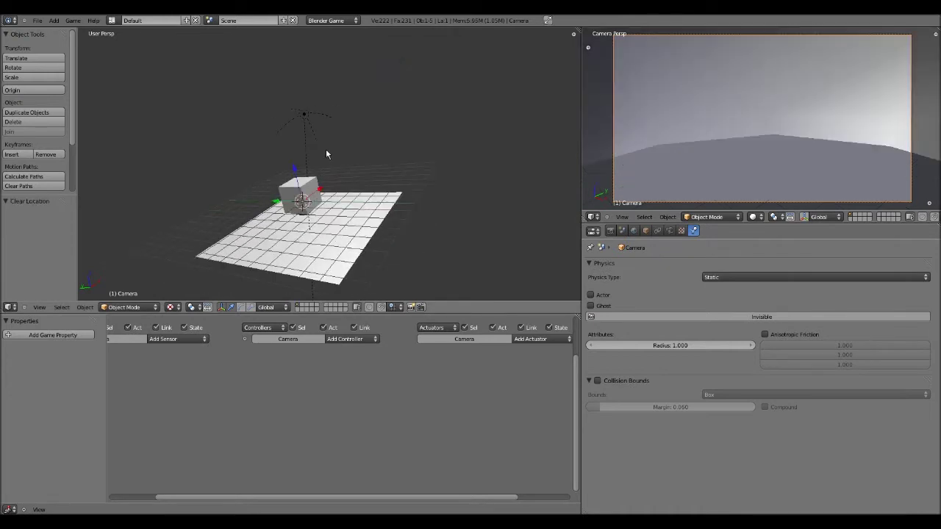
middle_click_drag(325, 148, 375, 174)
key("g")
key("z")
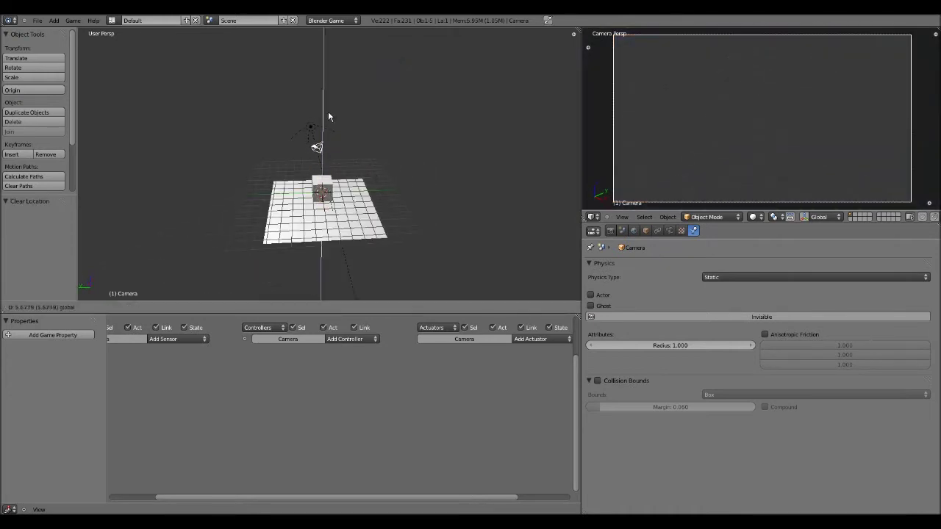
left_click(331, 115)
key("alt+r")
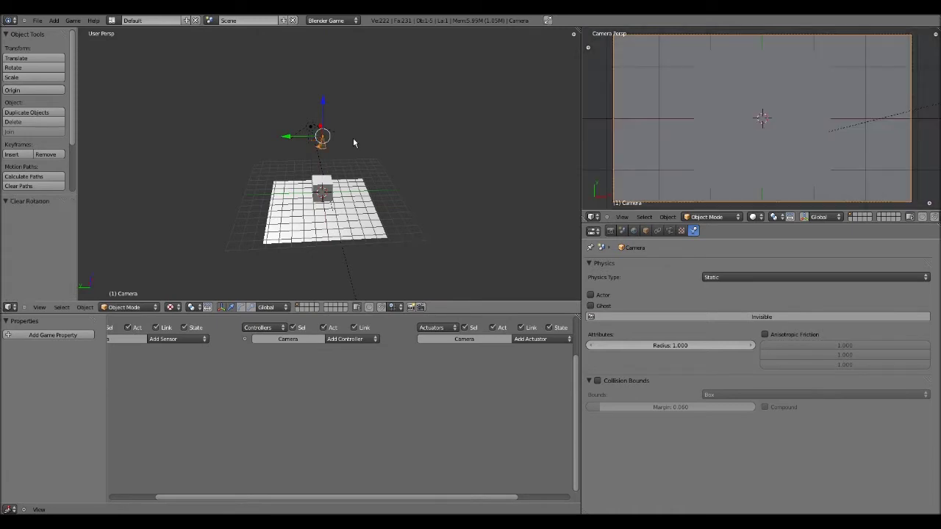
left_click_drag(303, 136, 417, 98)
middle_click_drag(449, 155, 428, 170, "shift")
scroll(383, 162, "down", 2)
key("g")
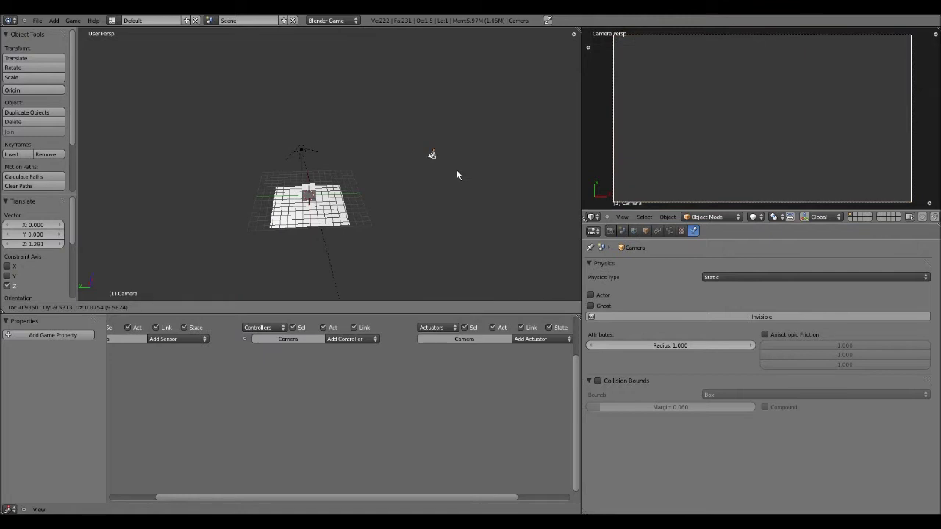
right_click(395, 179)
key("r")
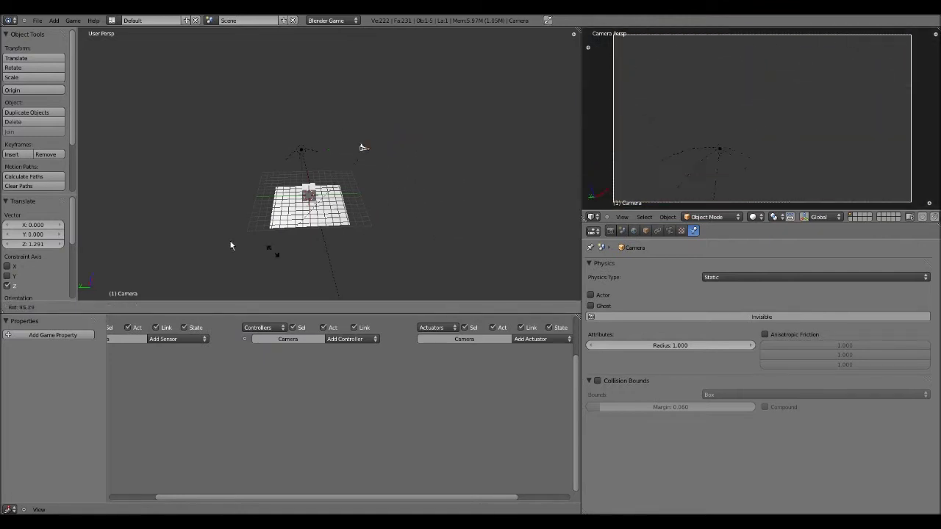
right_click(435, 192)
Rotate the camera about 27.6° around the global X axis to tilt it towards the cube
middle_click_drag(308, 229, 413, 213)
scroll(413, 212, "up", 3)
middle_click_drag(337, 175, 391, 184)
scroll(420, 175, "down", 3)
scroll(420, 175, "up", 2)
scroll(420, 175, "down", 1)
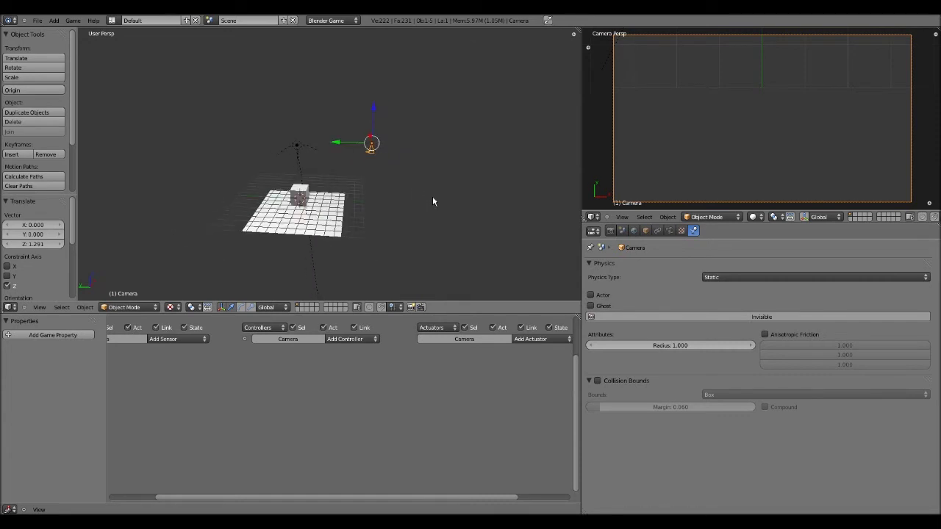
key("r")
key("x")
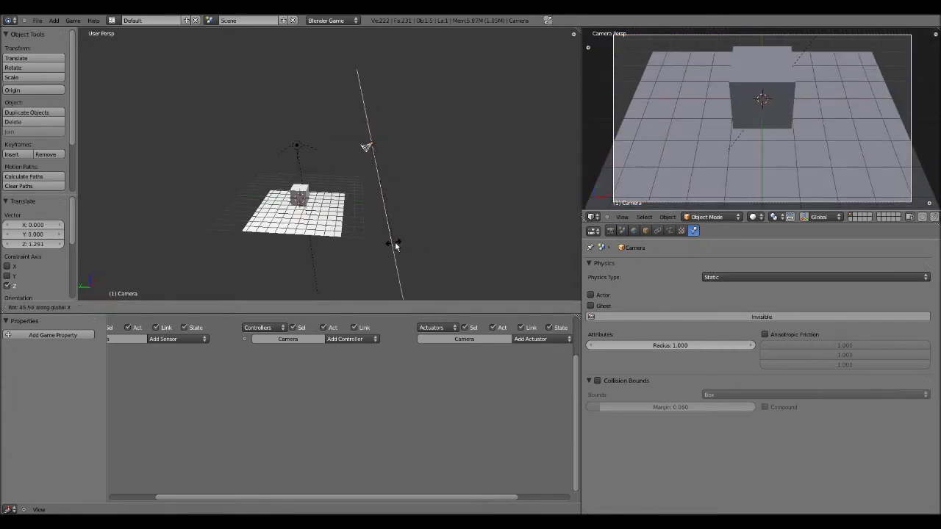
left_click(431, 246)
Raise the camera along Z and shift it 0.215 along Y to centre the cube in the camera view
key("g")
key("z")
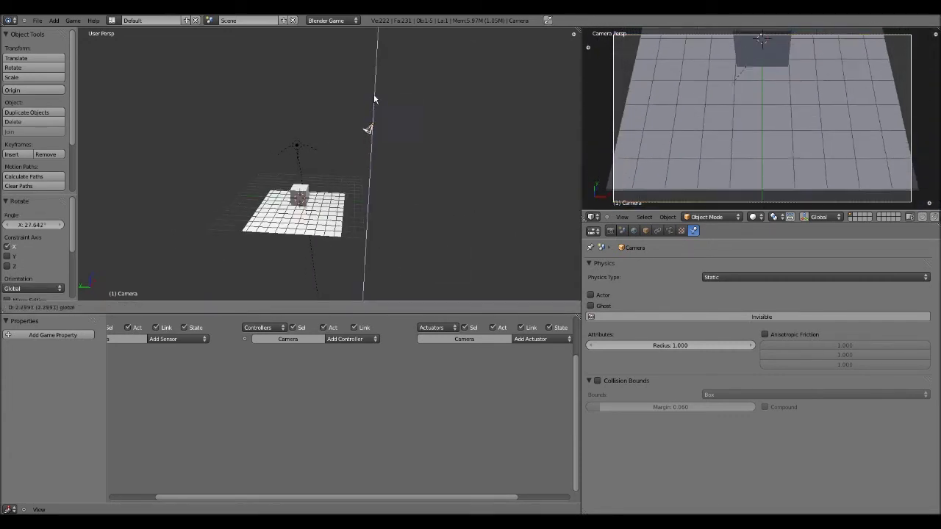
left_click_drag(393, 47, 354, 72)
middle_click_drag(393, 99, 380, 159, "shift")
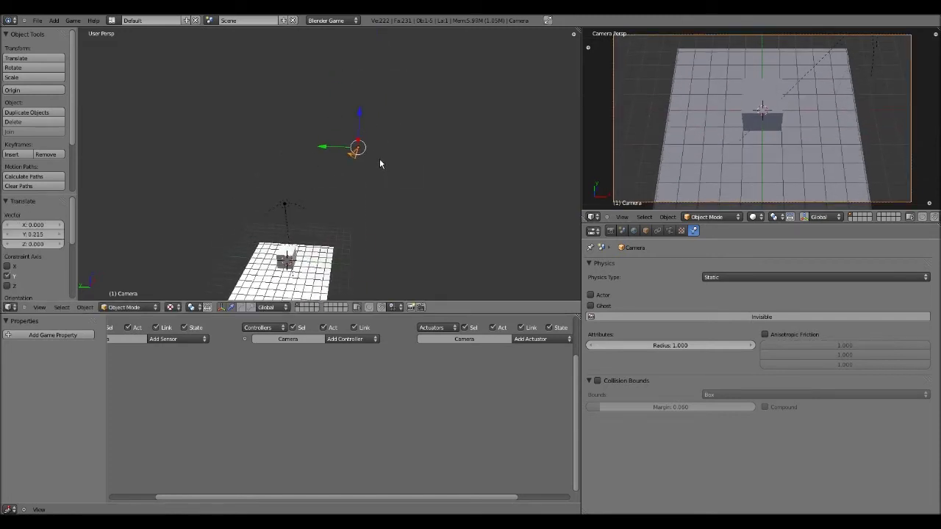
Shift the camera 0.47 along Y to adjust its framing of the cube
left_click(332, 144)
left_click_drag(332, 145, 327, 146)
scroll(345, 190, "down", 3)
middle_click_drag(348, 240, 349, 217, "shift")
scroll(332, 209, "up", 6)
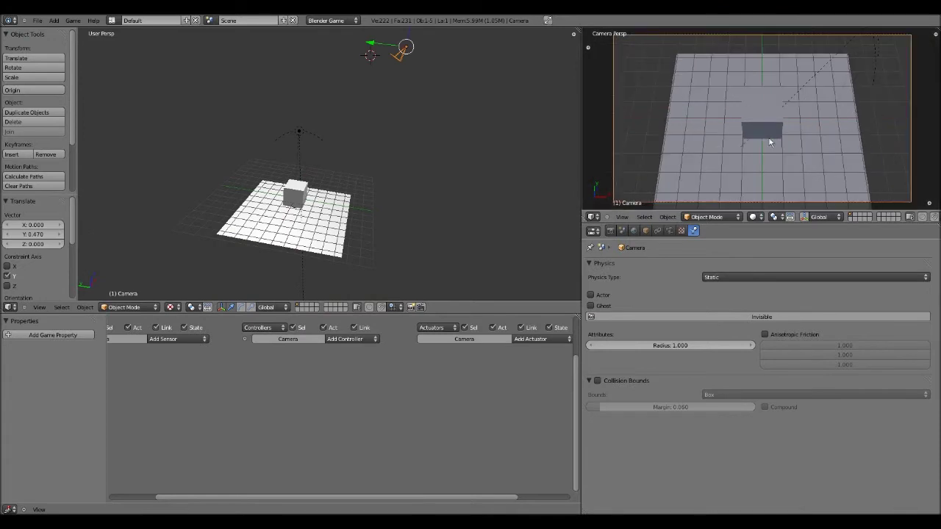
scroll(346, 178, "down", 2)
middle_click_drag(375, 151, 354, 170)
scroll(354, 171, "up", 4)
Widen the camera's perspective lens by reducing its focal length to about 17.68 mm
left_click(670, 230)
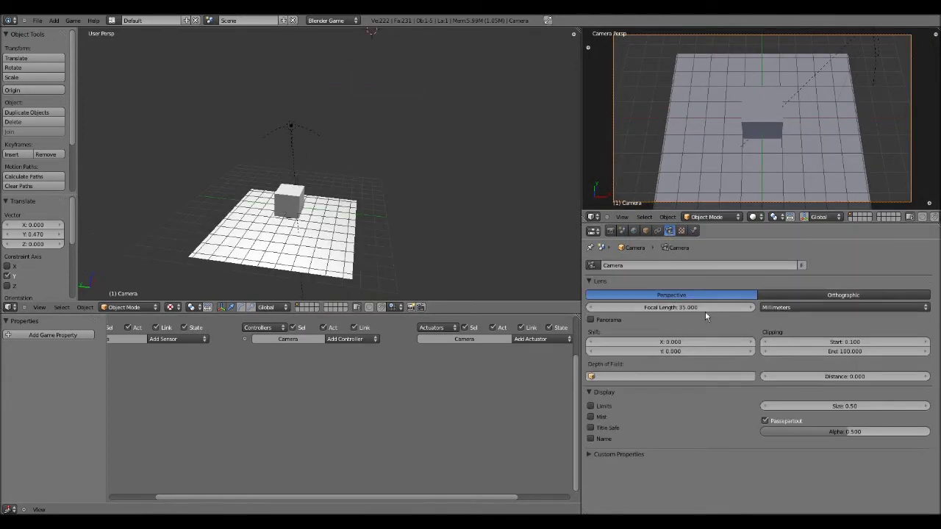
middle_click_drag(463, 182, 420, 199, "shift")
scroll(436, 222, "up", 5)
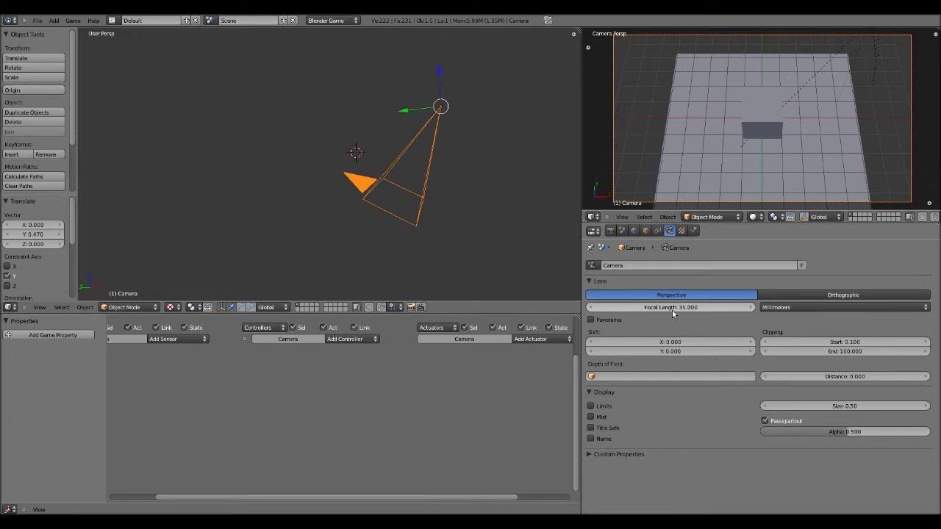
mouse_move(671, 307)
left_mouse_down()
mouse_move(651, 312)
mouse_move(659, 309)
left_mouse_up()
scroll(461, 223, "down", 3)
scroll(462, 227, "down", 2)
middle_click_drag(462, 227, 423, 194)
scroll(391, 216, "down", 2)
scroll(425, 134, "down", 2)
scroll(412, 201, "up", 4)
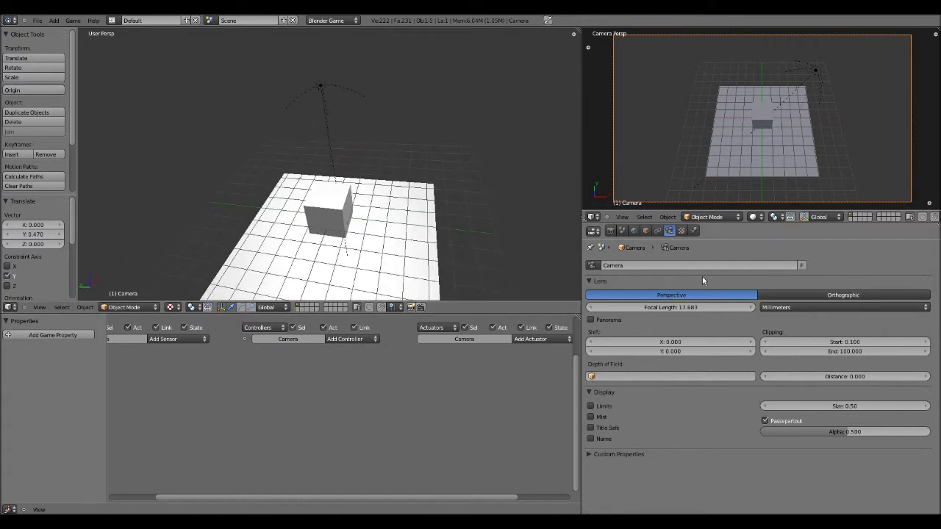
Try the orthographic lens type on the camera and return it to perspective
left_click(792, 293)
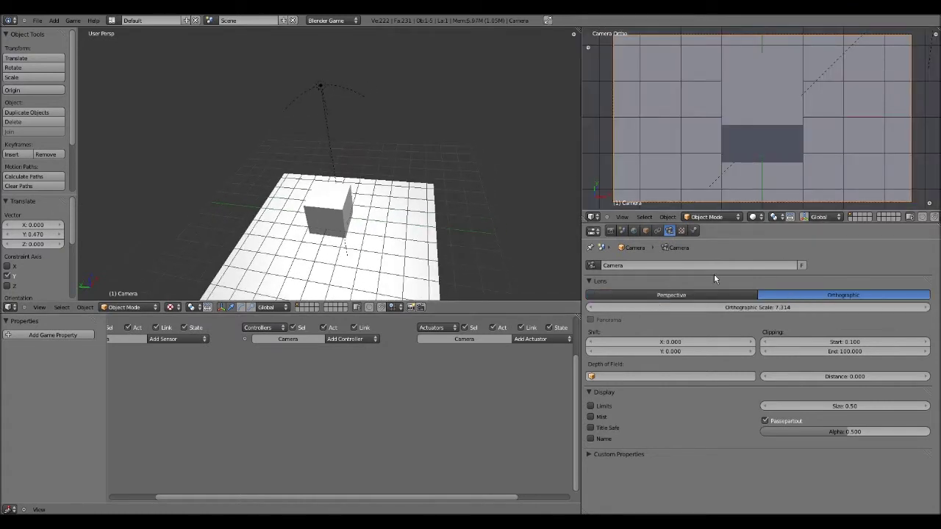
left_click(672, 295)
Add the cube to the selection as the active object and parent the camera to it using the Object type
scroll(447, 219, "down", 2)
middle_click_drag(389, 212, 365, 221)
scroll(336, 211, "down", 1)
scroll(463, 273, "up", 4)
scroll(460, 180, "down", 3)
scroll(362, 246, "down", 2)
scroll(373, 200, "up", 2)
scroll(373, 199, "down", 2)
scroll(366, 172, "up", 4)
scroll(365, 220, "down", 3)
middle_click_drag(404, 130, 341, 131)
middle_click_drag(356, 178, 366, 150, "shift")
scroll(366, 150, "up", 5)
right_click(397, 201, "shift")
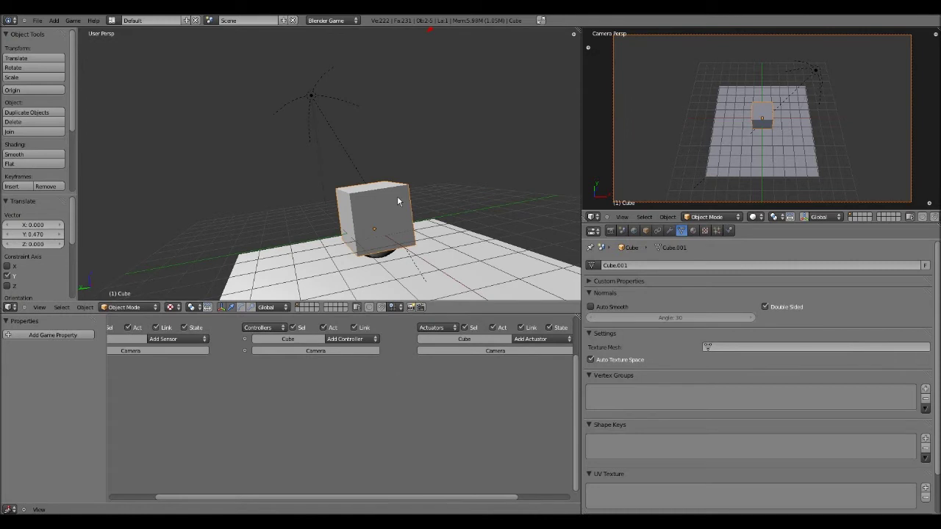
key("ctrl+p")
left_click(401, 186)
Select only the camera and expand the Animation Hacks section of its object properties
middle_click_drag(401, 185, 380, 206)
scroll(380, 168, "down", 4)
middle_click_drag(380, 167, 346, 198, "shift")
scroll(346, 198, "down", 2)
middle_click_drag(368, 142, 389, 190, "shift")
scroll(388, 190, "up", 5)
scroll(386, 141, "down", 5)
scroll(397, 131, "up", 2)
middle_click_drag(392, 143, 402, 117)
right_click(397, 87)
scroll(398, 102, "down", 2)
scroll(401, 117, "down", 3)
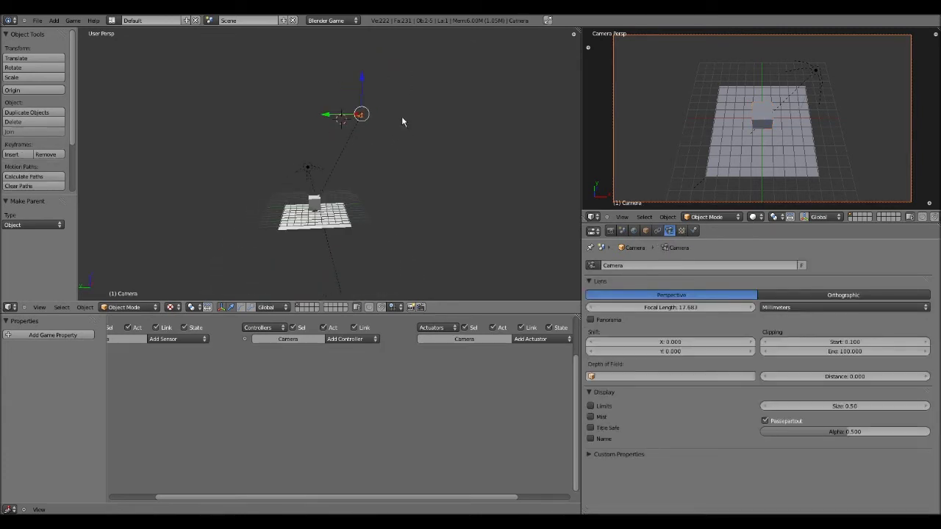
scroll(397, 189, "up", 5)
scroll(356, 154, "down", 4)
middle_click_drag(381, 204, 368, 180, "shift")
scroll(316, 213, "up", 4)
middle_click_drag(397, 130, 369, 167, "shift")
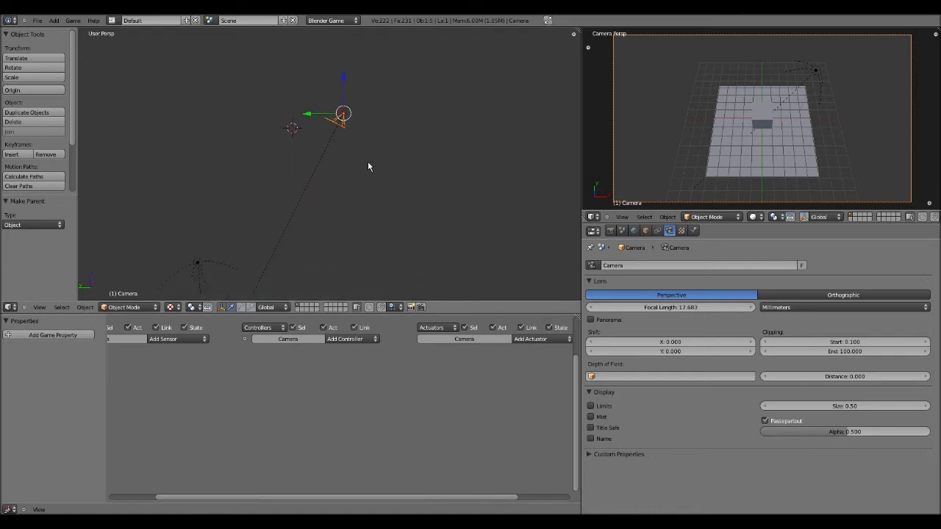
left_click(646, 230)
scroll(653, 315, "down", 1)
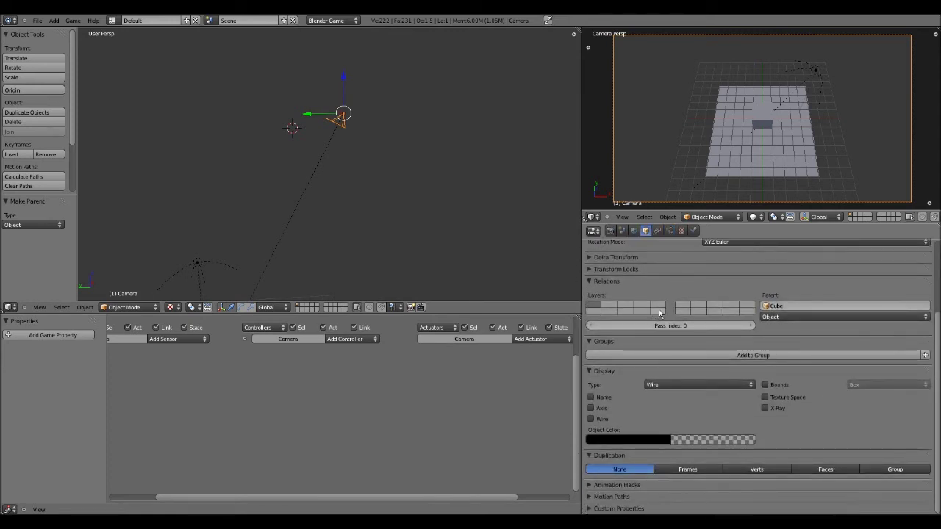
left_click(603, 485)
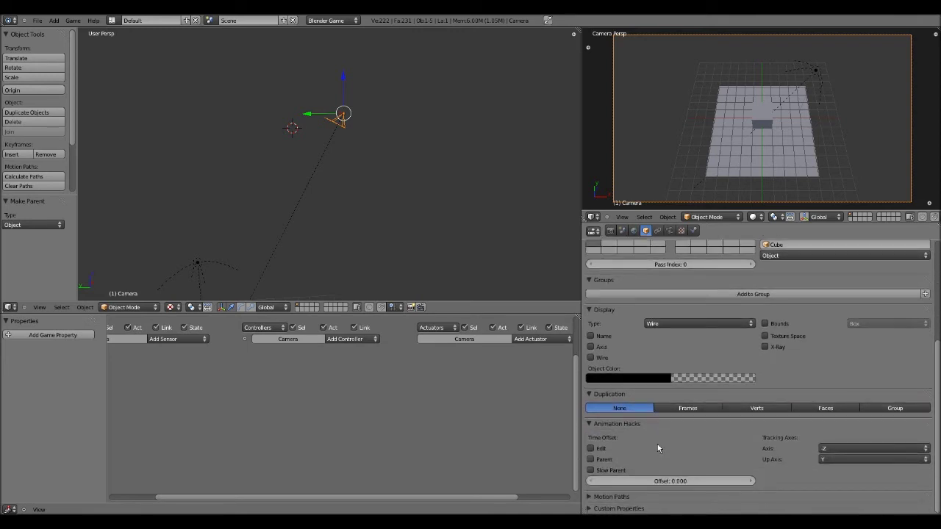
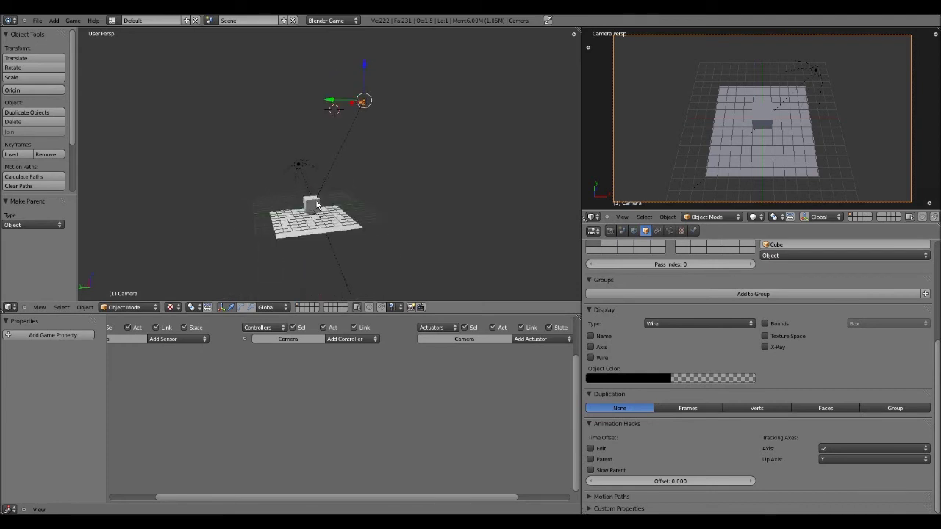
scroll(342, 216, "up", 2)
scroll(376, 258, "down", 2)
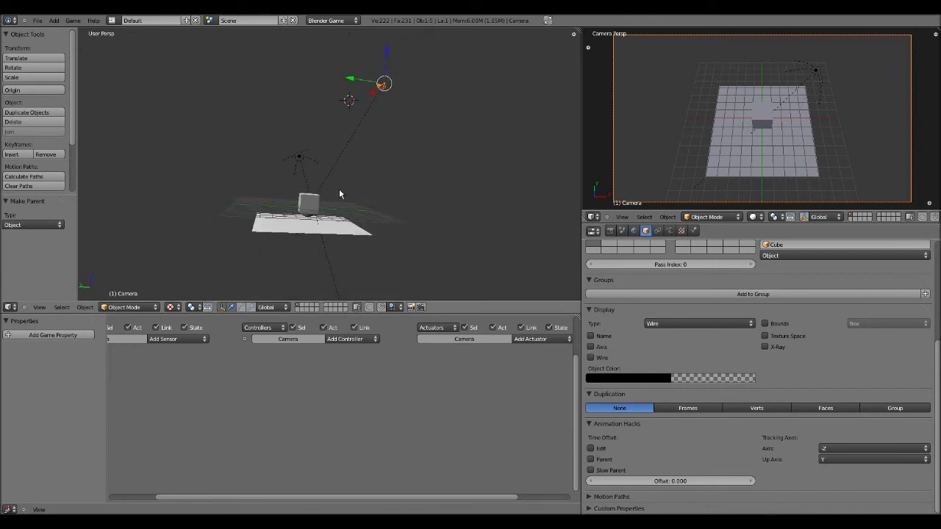
scroll(339, 191, "up", 3)
scroll(374, 244, "down", 3)
scroll(321, 211, "up", 2)
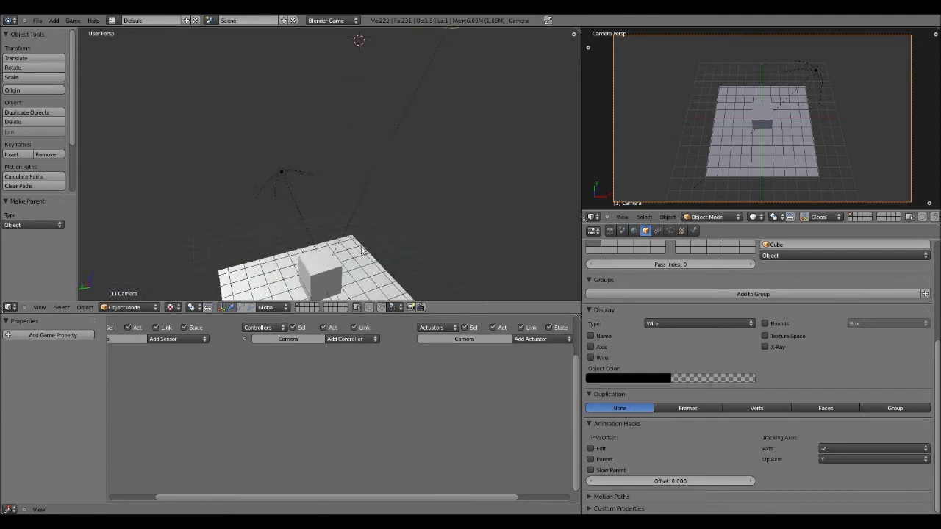
scroll(355, 242, "down", 3)
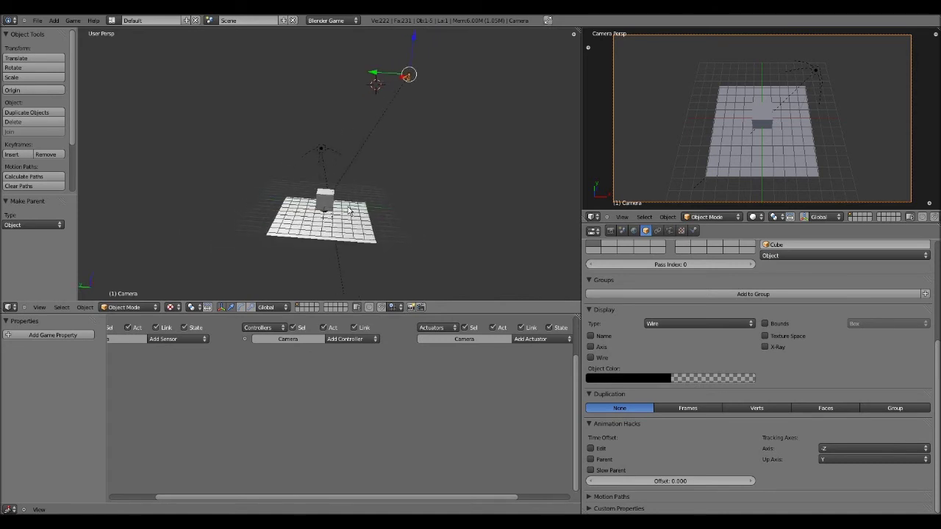
scroll(328, 218, "up", 3)
scroll(323, 203, "down", 2)
scroll(324, 206, "down", 1)
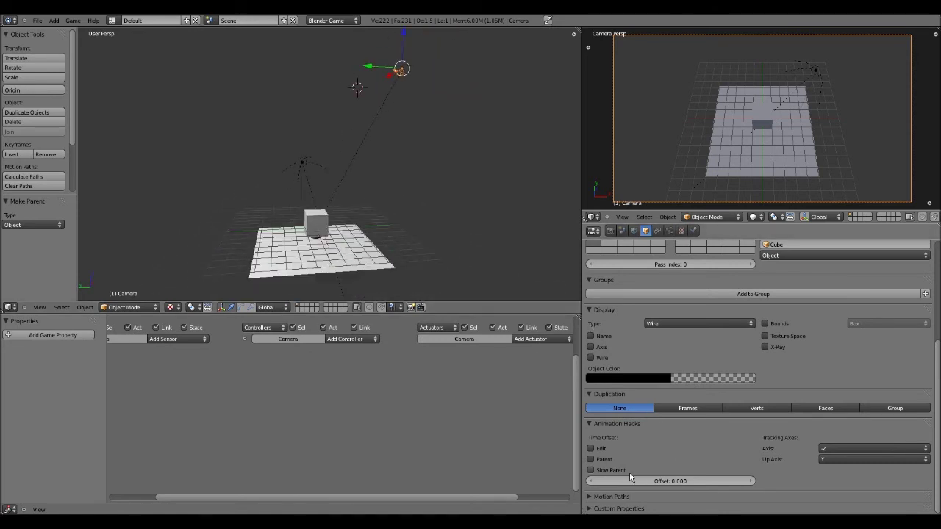
Enable Slow Parent for the camera and set its time offset to 10
left_click(677, 482)
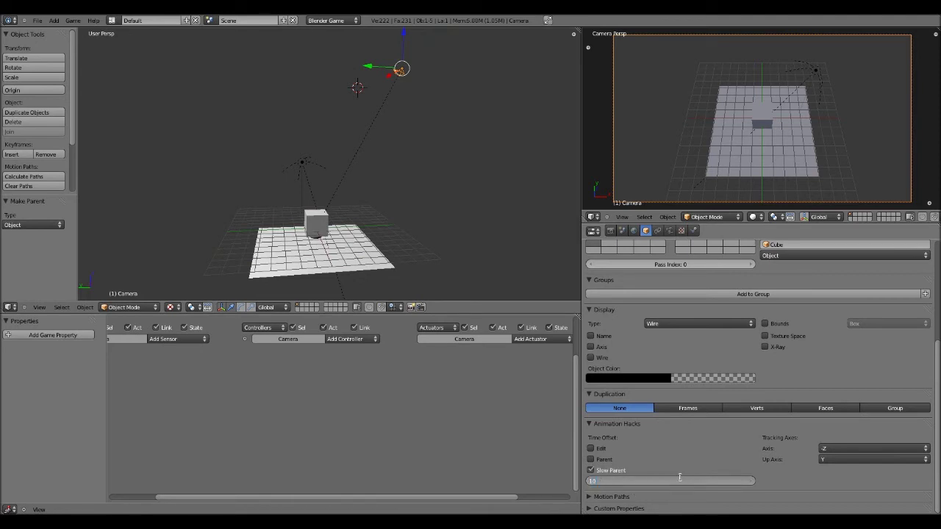
key("Return")
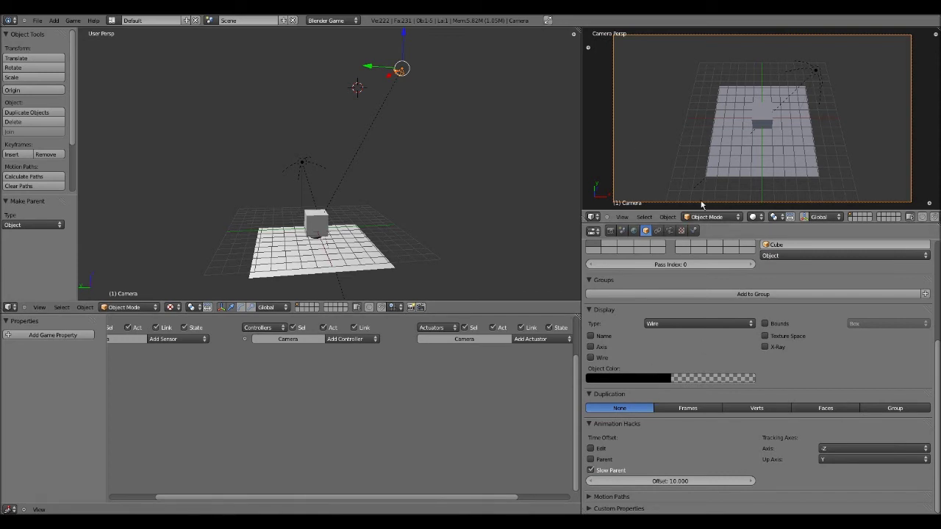
Maximize the camera viewport and switch its display to textured shading
key("ctrl+Up")
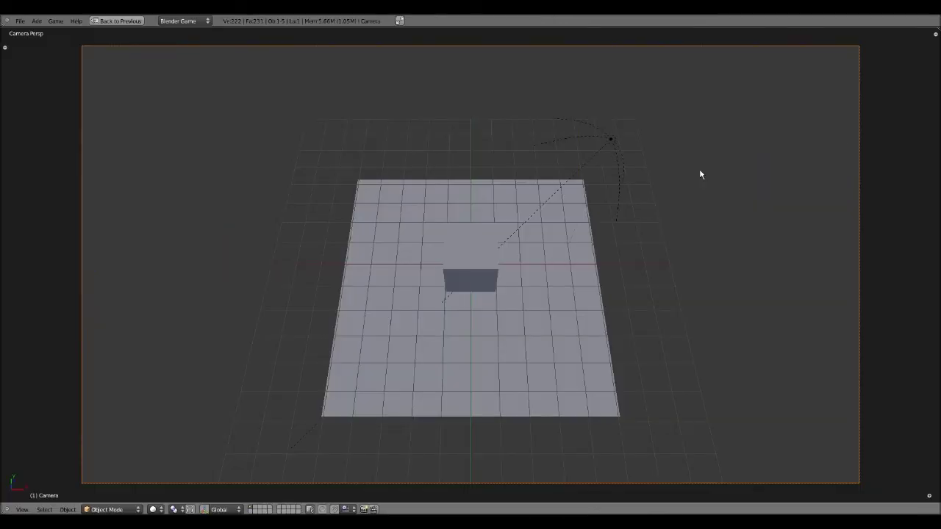
key("alt+z")
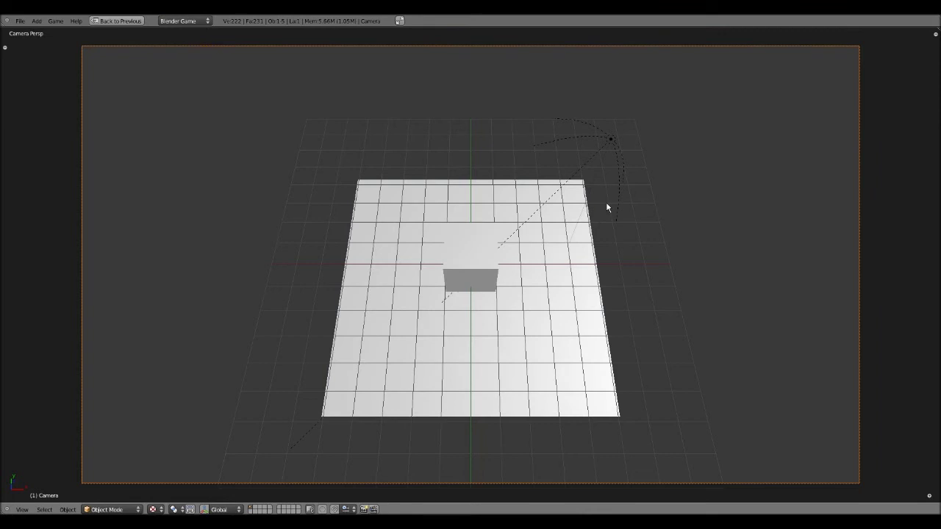
scroll(587, 313, "up", 1)
scroll(586, 317, "down", 1)
Run the game, roll the ball around the platform in all four directions to test the camera following, and briefly rerun it before stopping
key("p")
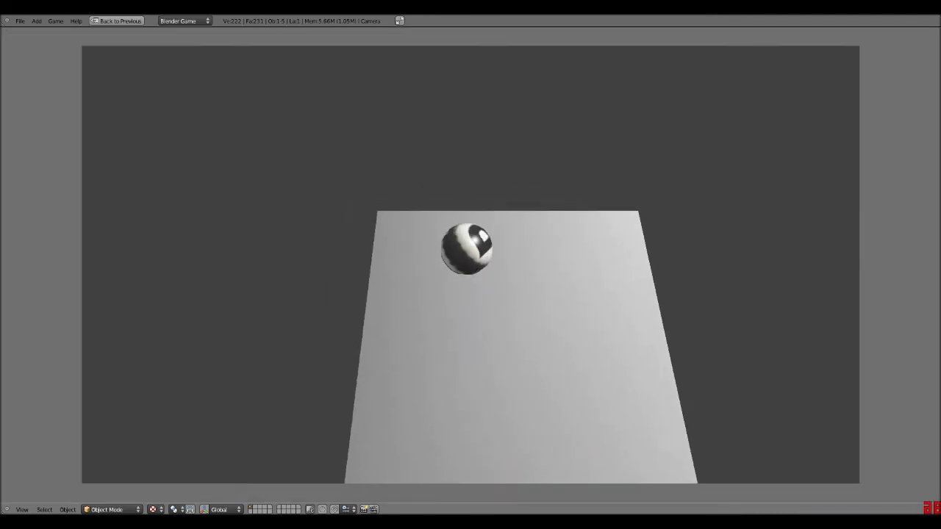
key("Down")
key("Right")
key("Up")
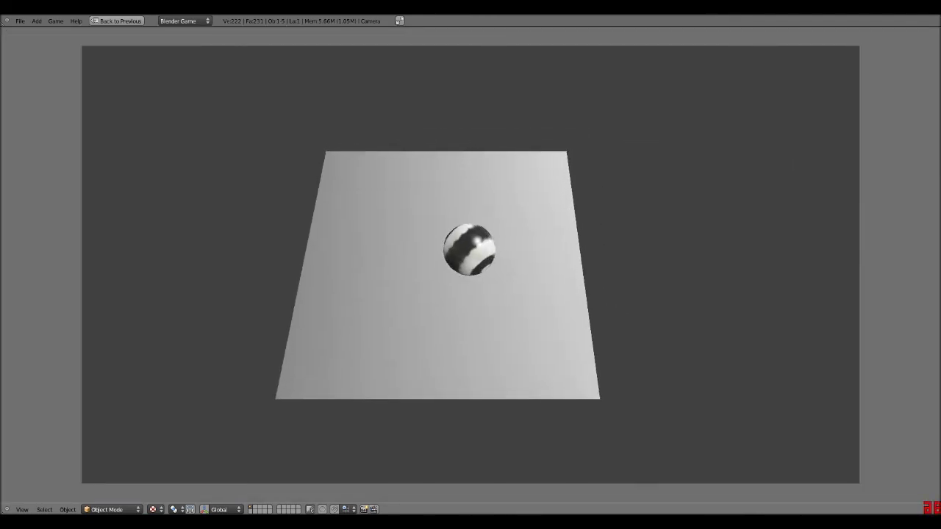
key("Left")
key("Up")
key("Right")
key("Down")
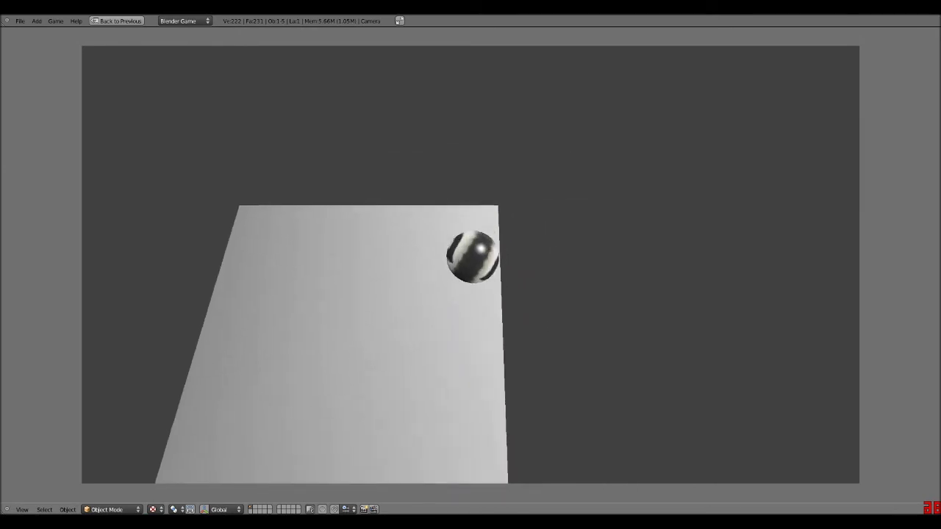
key("Left")
key("Up")
key("Left")
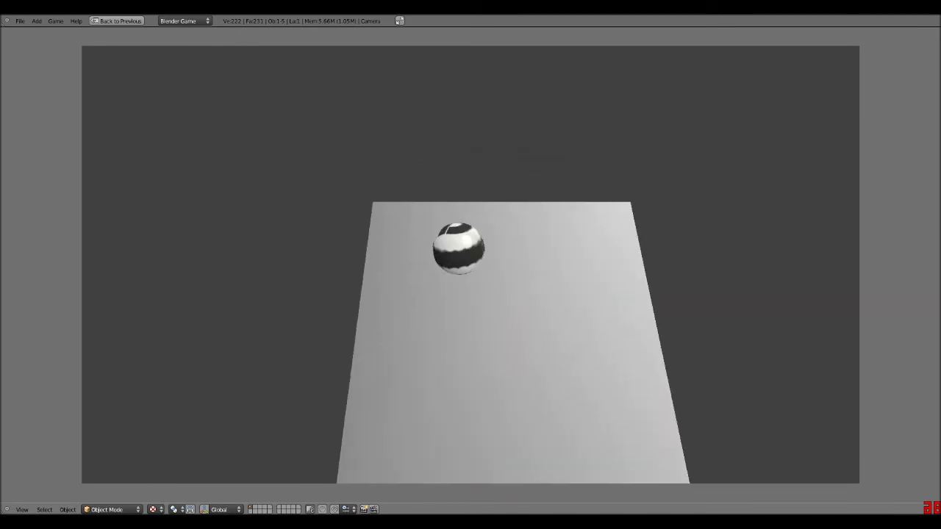
key("Down")
key("Right")
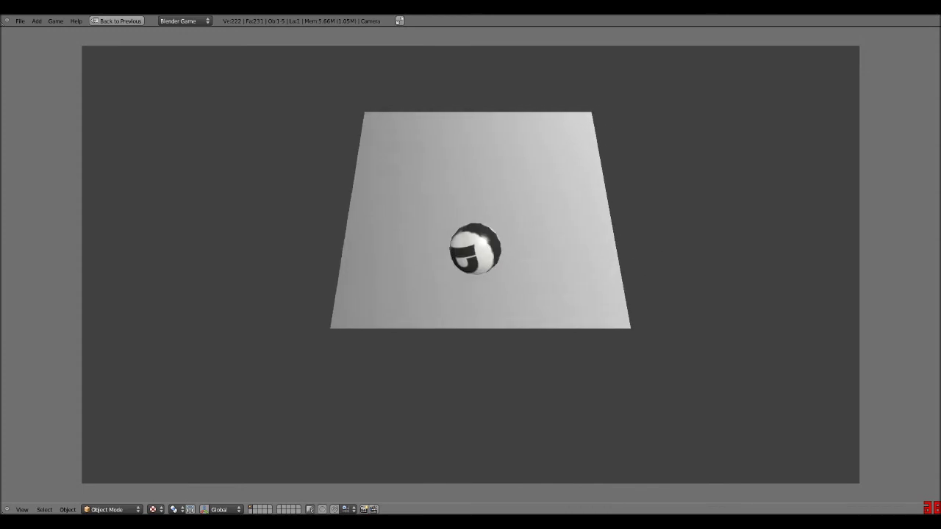
key("Up")
key("Left")
key("Down")
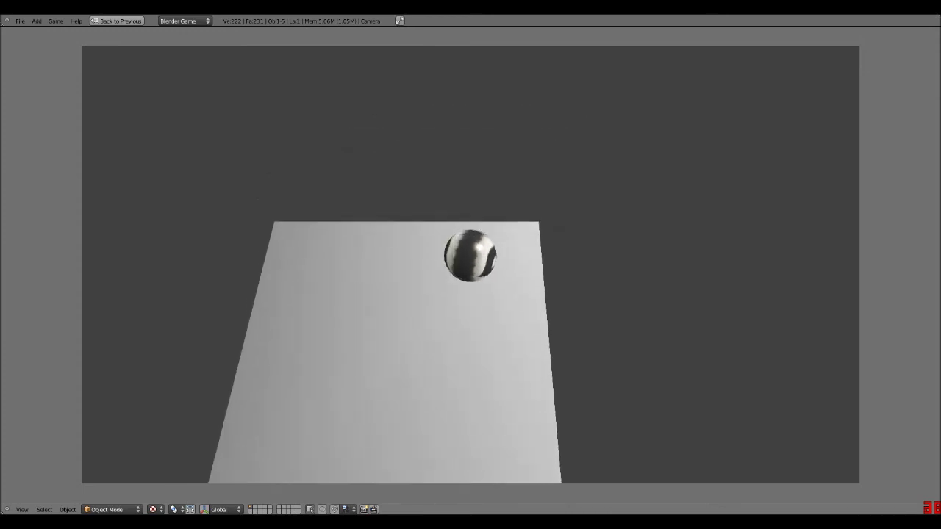
key("Up")
key("Left")
key("Down")
key("Right")
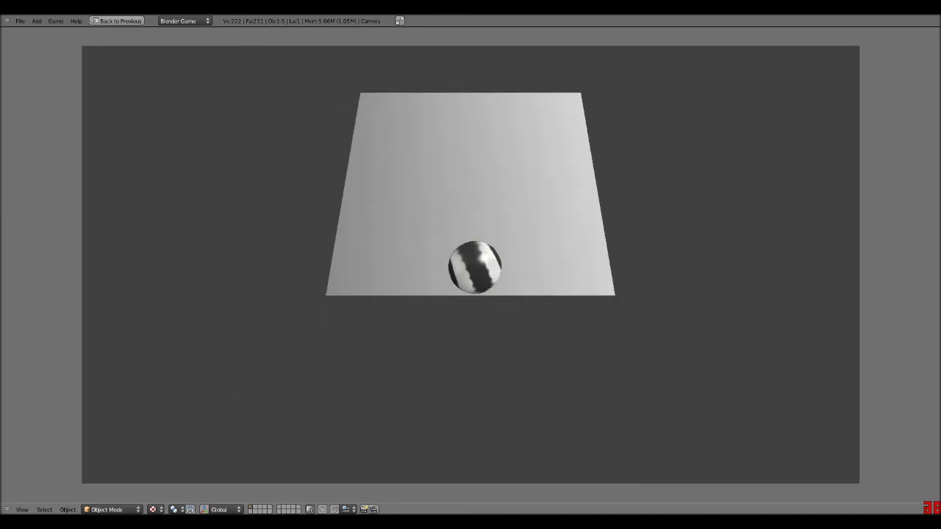
key("Escape")
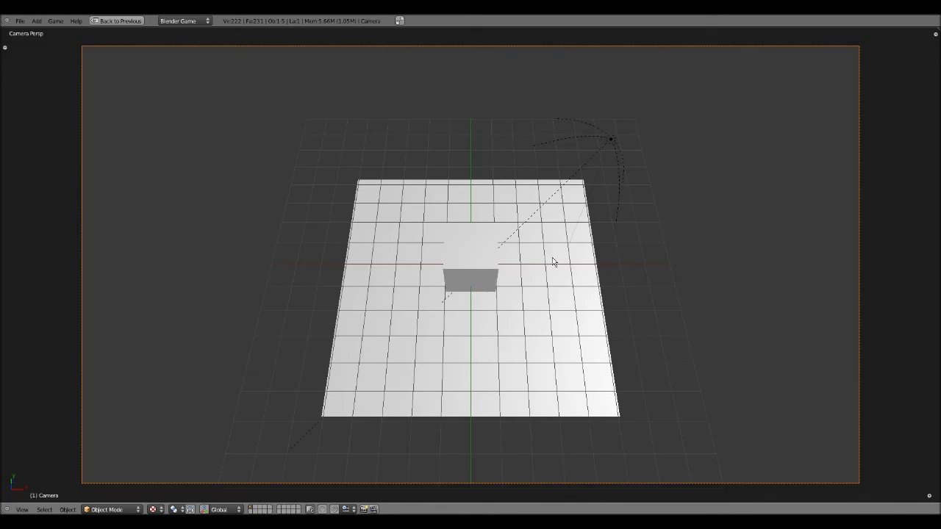
key("p")
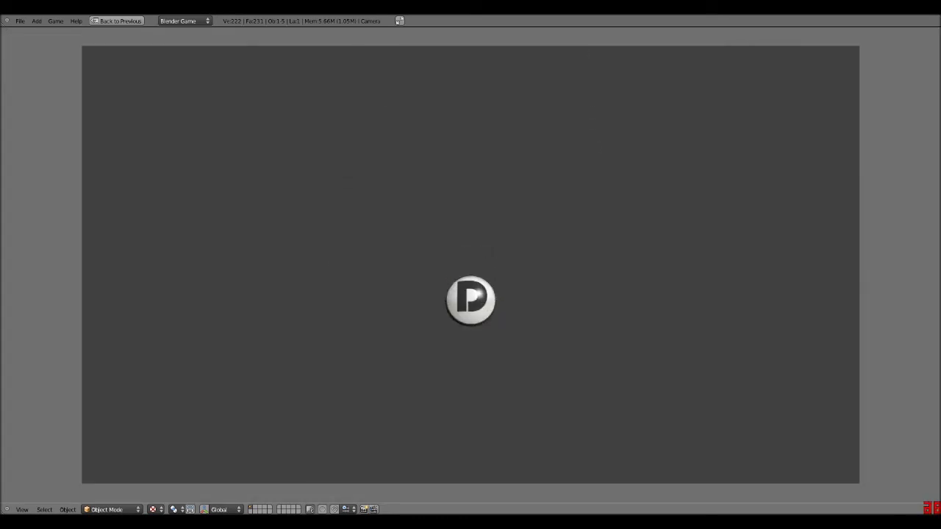
key("Escape")
middle_click_drag(556, 262, 492, 345)
scroll(564, 325, "down", 5)
scroll(561, 318, "down", 2)
scroll(506, 314, "up", 4)
scroll(484, 244, "down", 2)
scroll(465, 361, "up", 2)
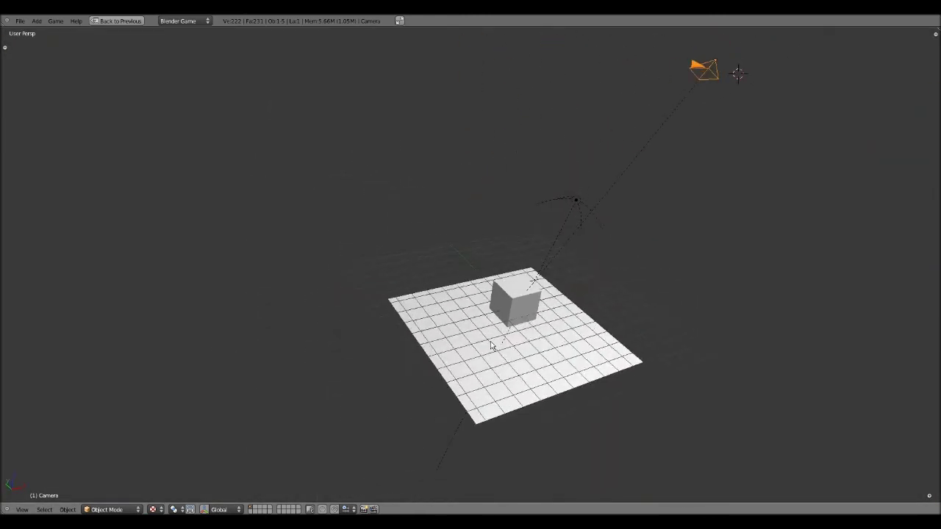
scroll(492, 345, "down", 4)
scroll(465, 300, "down", 3)
middle_click_drag(498, 297, 414, 368)
scroll(467, 319, "up", 3)
scroll(515, 295, "down", 3)
scroll(509, 319, "up", 5)
scroll(414, 368, "down", 4)
middle_click_drag(435, 252, 440, 273)
scroll(433, 334, "up", 2)
middle_click_drag(434, 334, 486, 328)
scroll(466, 327, "up", 3)
scroll(465, 330, "down", 5)
scroll(437, 336, "up", 2)
scroll(474, 316, "down", 3)
scroll(449, 331, "up", 3)
scroll(474, 314, "down", 3)
scroll(461, 339, "up", 4)
scroll(466, 370, "down", 3)
scroll(420, 366, "up", 2)
scroll(420, 366, "up", 3)
scroll(486, 318, "down", 4)
scroll(528, 330, "up", 4)
scroll(529, 341, "down", 3)
scroll(530, 344, "down", 1)
scroll(488, 295, "up", 4)
scroll(473, 344, "down", 4)
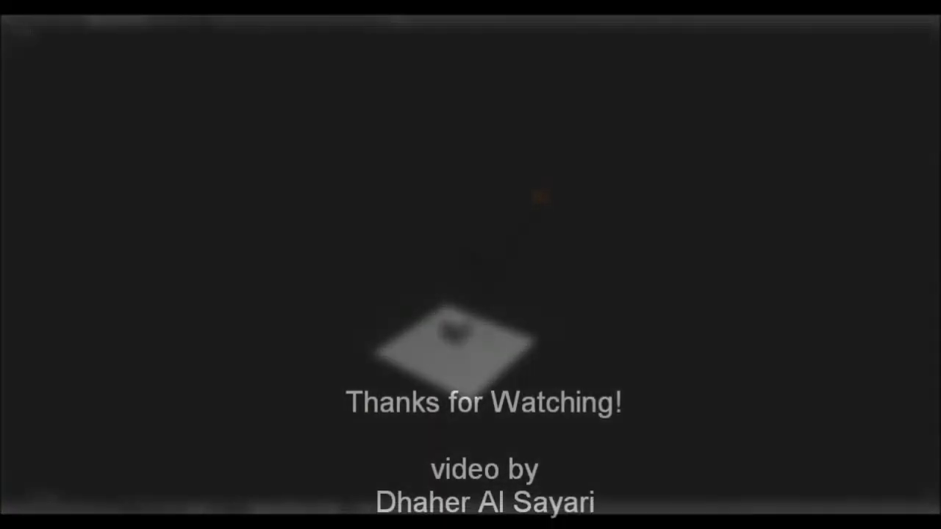